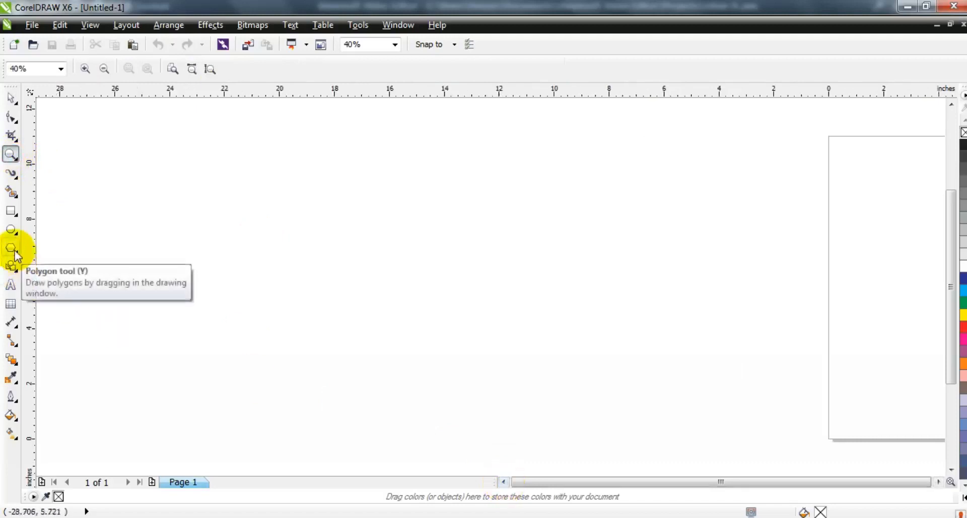
Draw a five-sided polygon about 7.75 by 7.37 inches with the Polygon tool.
{"action": "left_click", "coordinate": [11, 248]}
{"action": "left_click", "coordinate": [393, 71]}
{"action": "left_click_drag", "start_coordinate": [363, 154], "coordinate": [494, 376]}
Set the pentagon's outline width to 8.0 pt.
{"action": "left_click", "coordinate": [501, 69]}
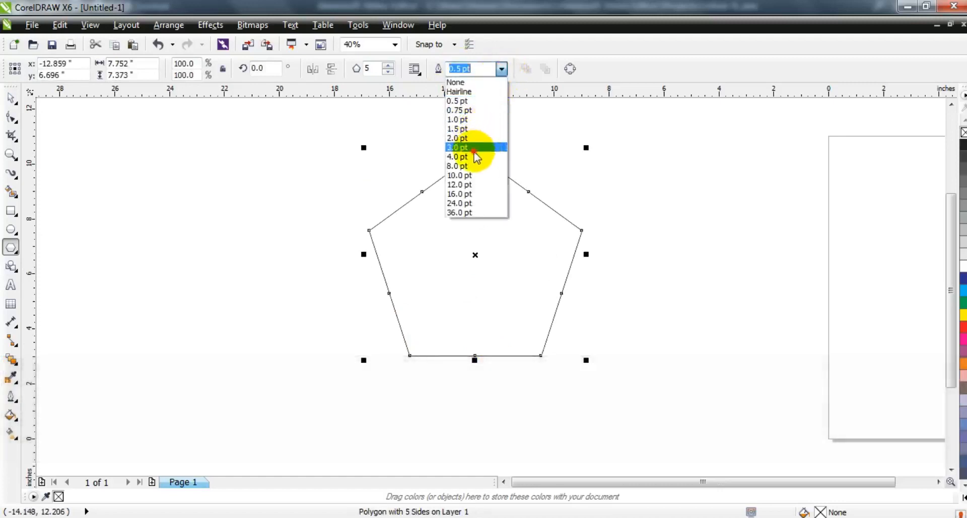
{"action": "left_click", "coordinate": [474, 147]}
{"action": "left_click", "coordinate": [501, 69]}
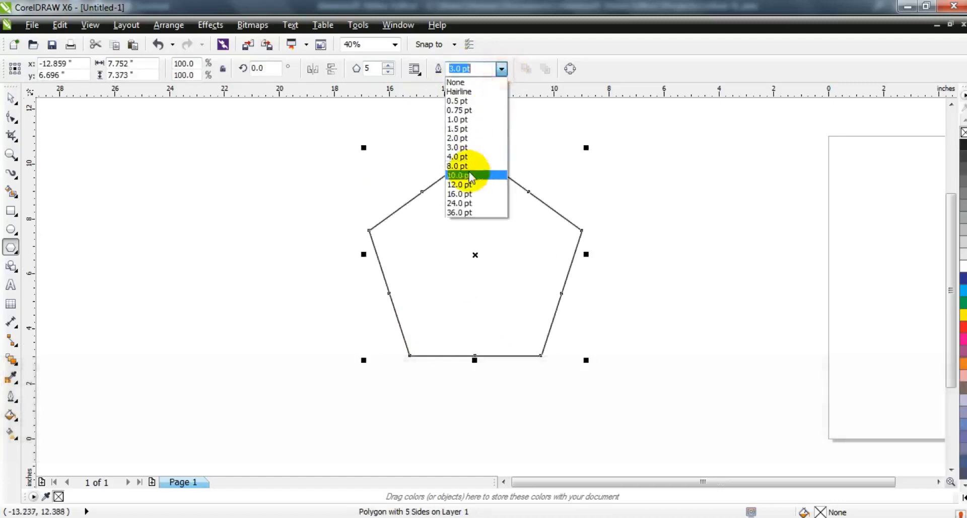
{"action": "left_click", "coordinate": [470, 166]}
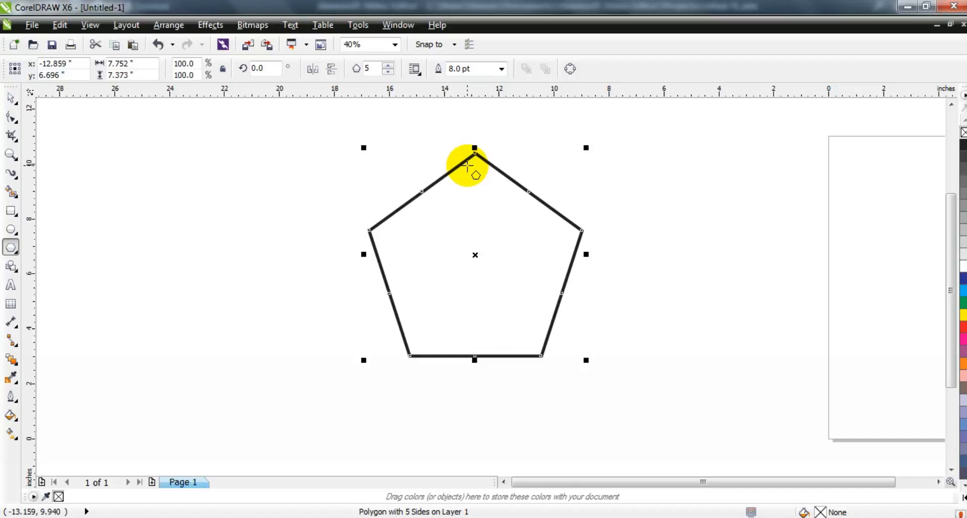
Drag a side's midpoint node inward with the Shape tool to turn the pentagon into a five-point star.
{"action": "left_click", "coordinate": [10, 118]}
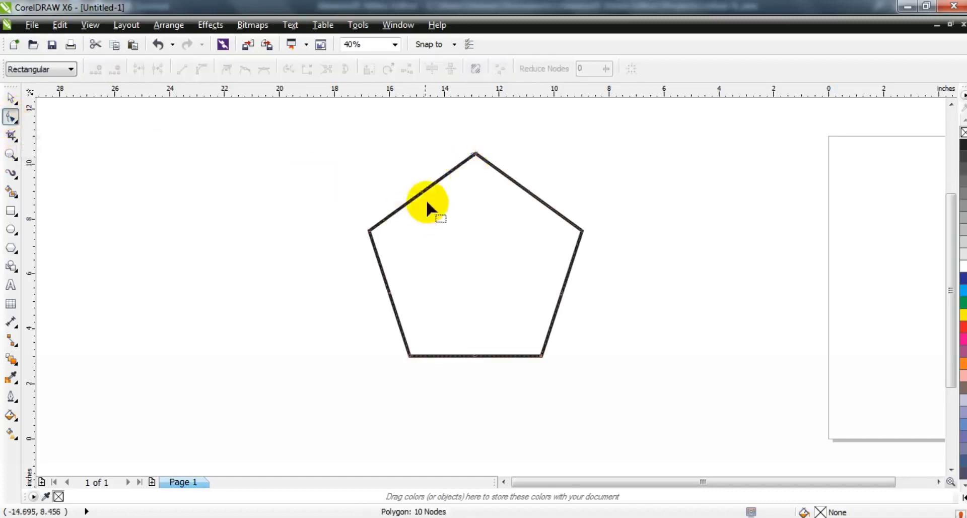
{"action": "left_click_drag", "start_coordinate": [424, 193], "coordinate": [443, 237]}
{"action": "left_click", "coordinate": [8, 110]}
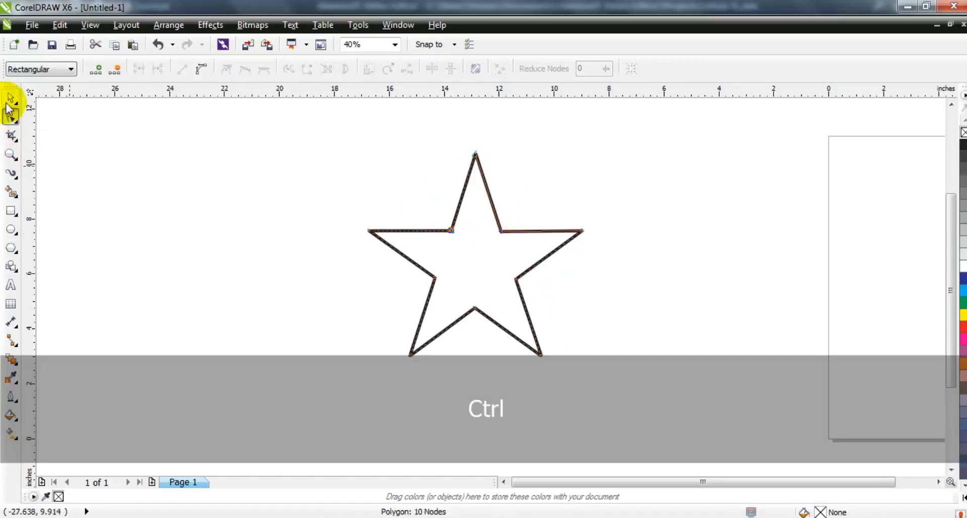
Convert the star to curves and set its outline width to 4.0 pt.
{"action": "left_click", "coordinate": [172, 26]}
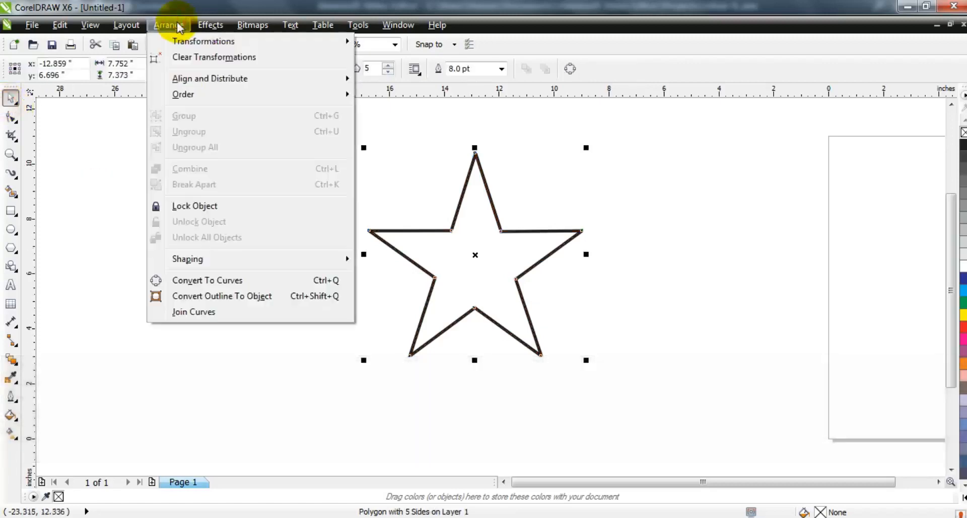
{"action": "left_click", "coordinate": [189, 282]}
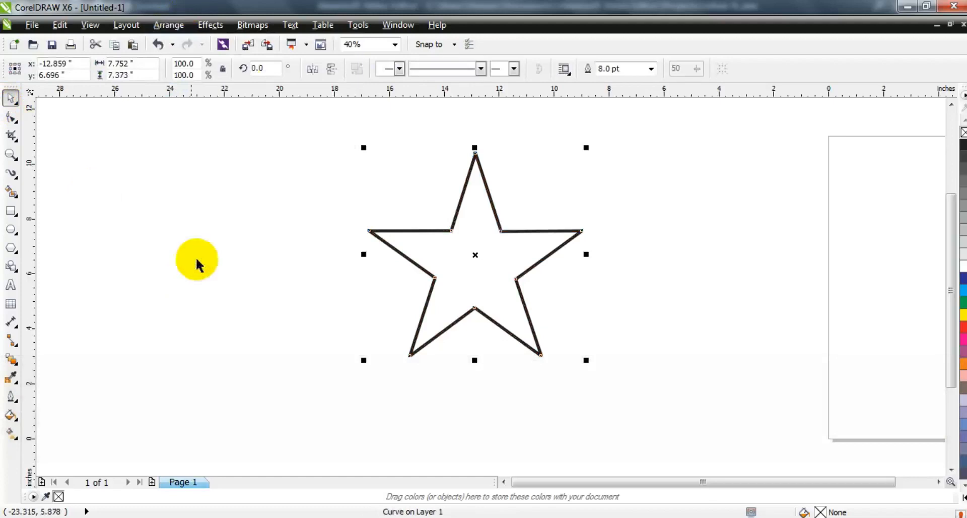
{"action": "left_click", "coordinate": [652, 70]}
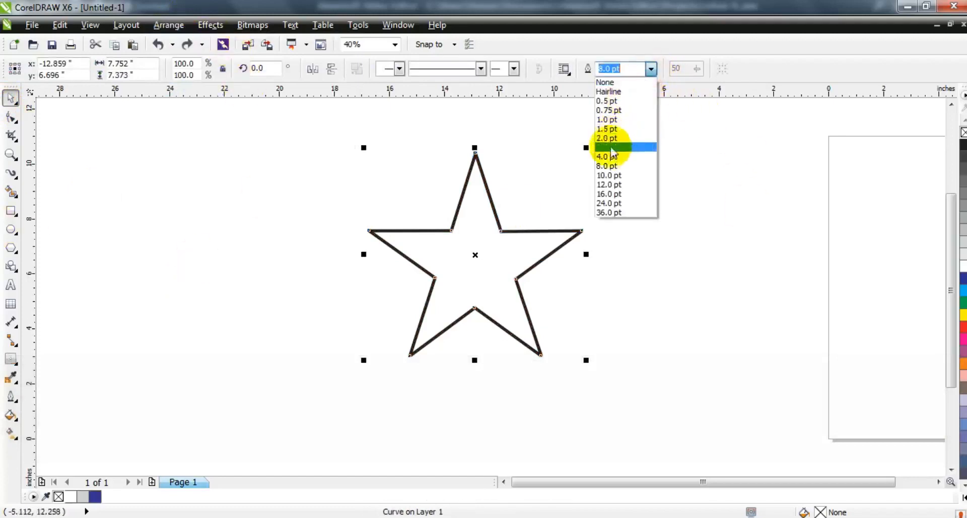
{"action": "left_click", "coordinate": [614, 155]}
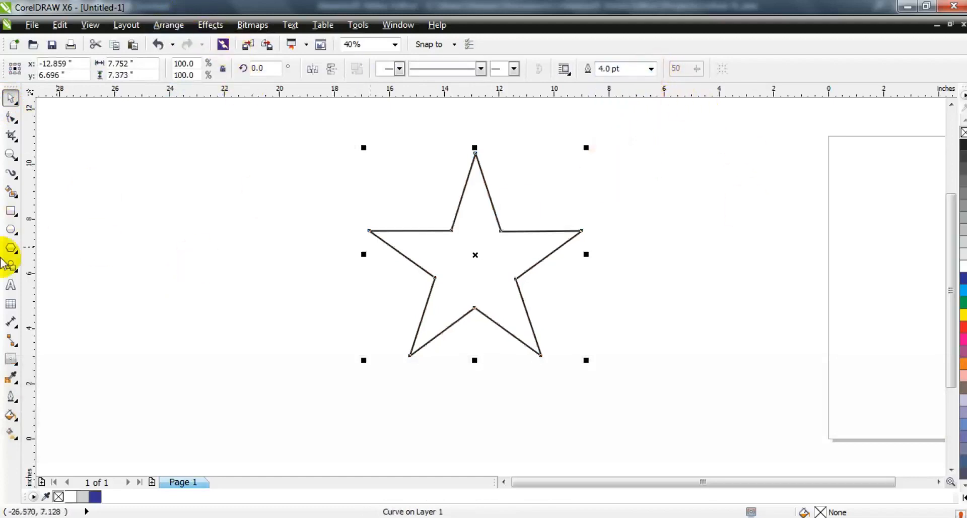
Add an inward contour to the star with the Contour tool and break the contour group apart.
{"action": "left_click", "coordinate": [10, 359]}
{"action": "left_click_drag", "start_coordinate": [475, 154], "coordinate": [474, 173]}
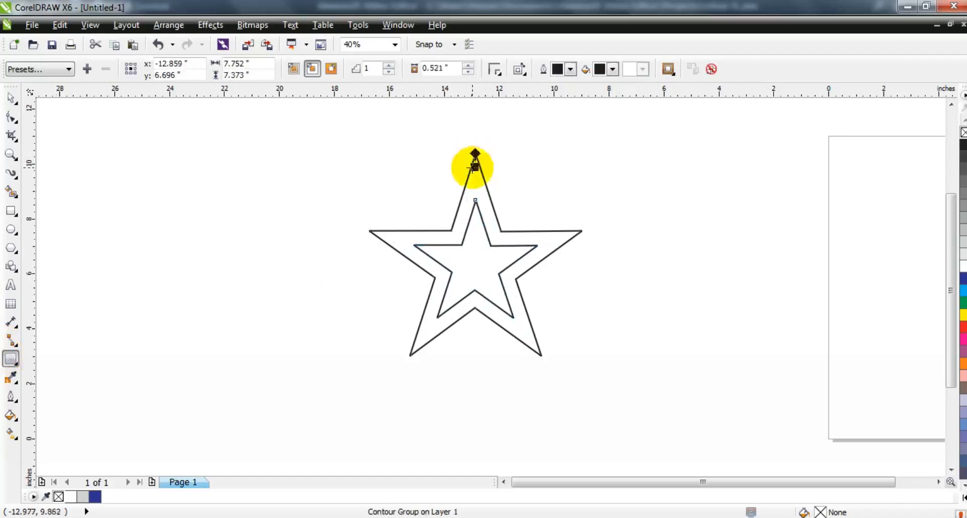
{"action": "left_click", "coordinate": [11, 98]}
{"action": "left_click", "coordinate": [178, 26]}
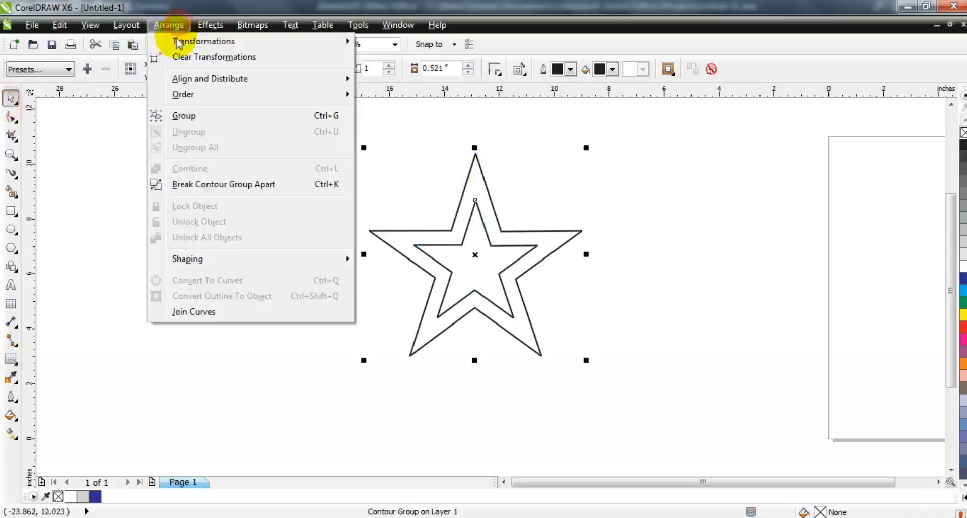
{"action": "left_click", "coordinate": [193, 186]}
Add a close inward contour to the inner star.
{"action": "left_click", "coordinate": [497, 252]}
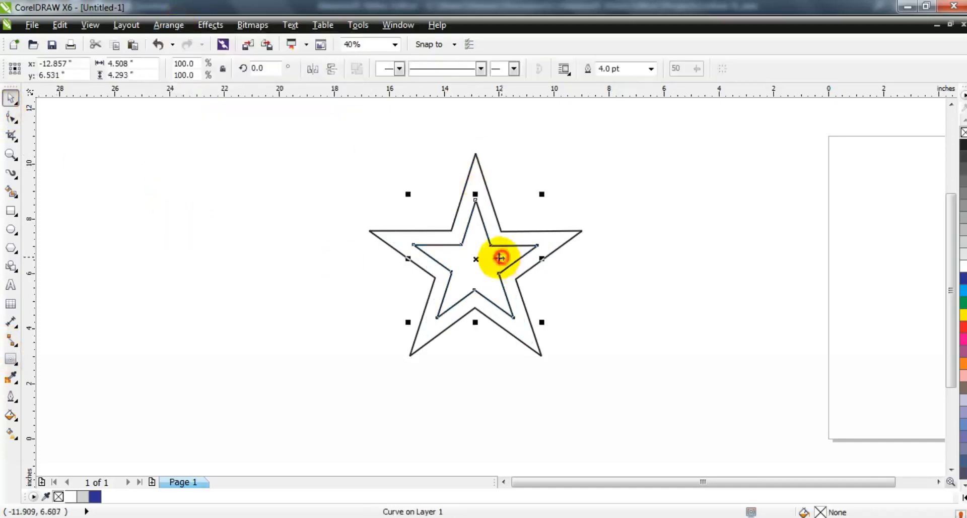
{"action": "left_click", "coordinate": [11, 358]}
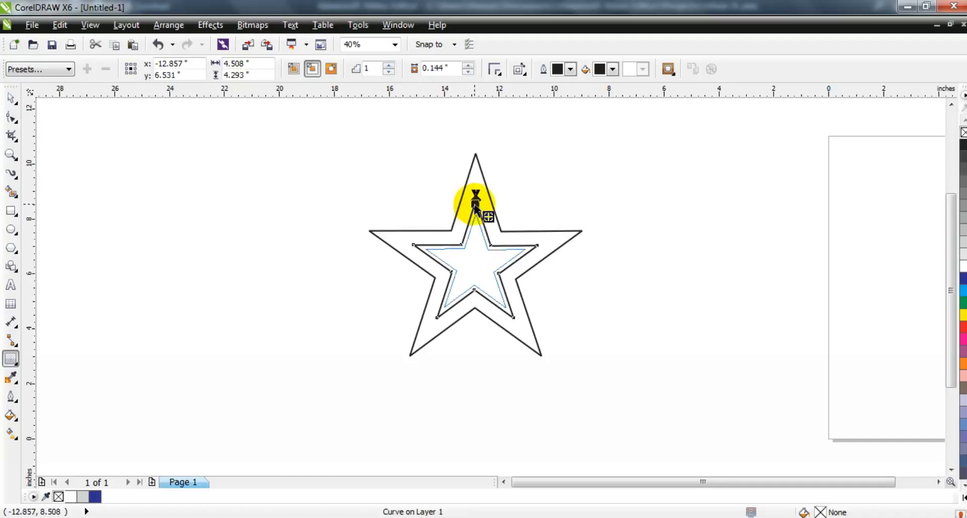
{"action": "left_click_drag", "start_coordinate": [475, 202], "coordinate": [476, 202]}
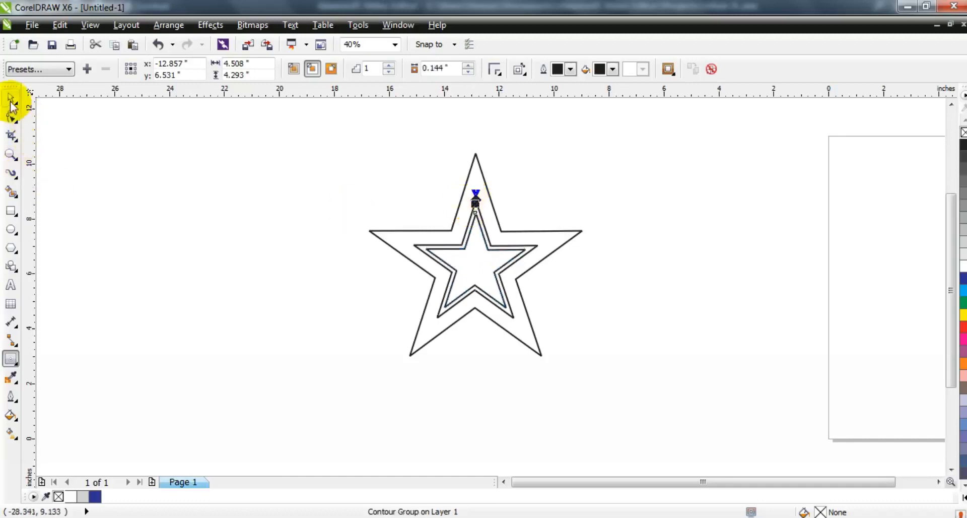
Select all objects and break the new contour group apart.
{"action": "double_click", "coordinate": [11, 98]}
{"action": "left_click", "coordinate": [166, 24]}
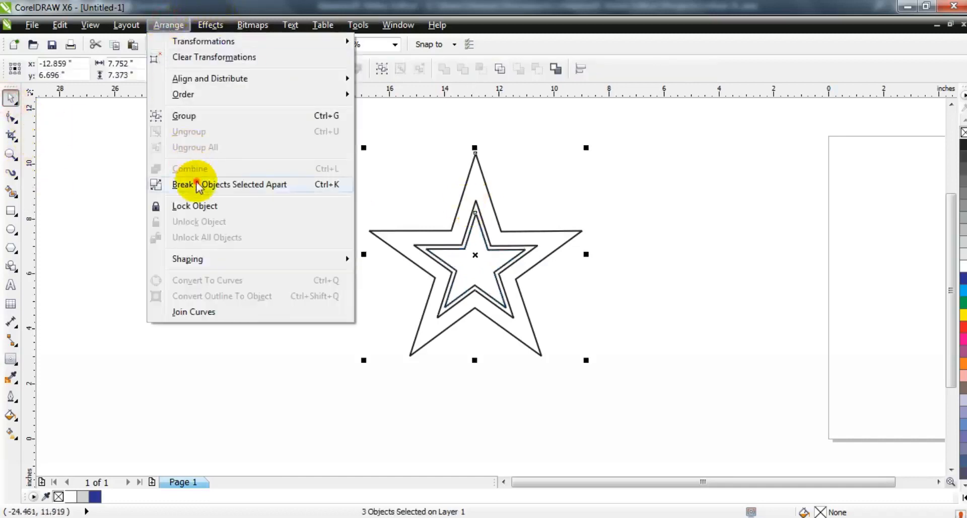
{"action": "left_click", "coordinate": [197, 185]}
Marquee-select all the stars and combine them into one curve.
{"action": "left_click", "coordinate": [253, 211]}
{"action": "left_click_drag", "start_coordinate": [239, 114], "coordinate": [623, 377]}
{"action": "left_click", "coordinate": [356, 69]}
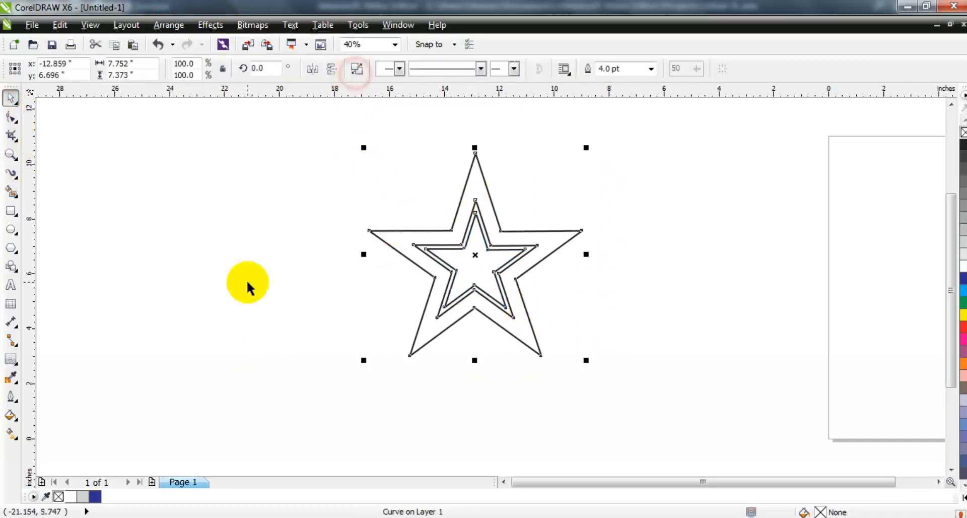
Apply Add Perspective and pull the upper-right and lower-left corner handles outward to skew the stars.
{"action": "left_click", "coordinate": [211, 25]}
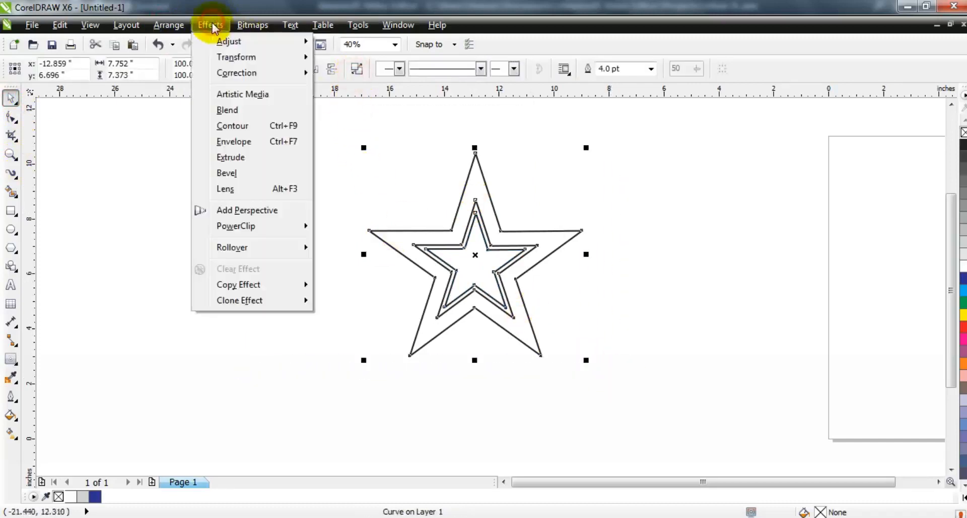
{"action": "left_click", "coordinate": [231, 212]}
{"action": "left_click_drag", "start_coordinate": [369, 356], "coordinate": [266, 399]}
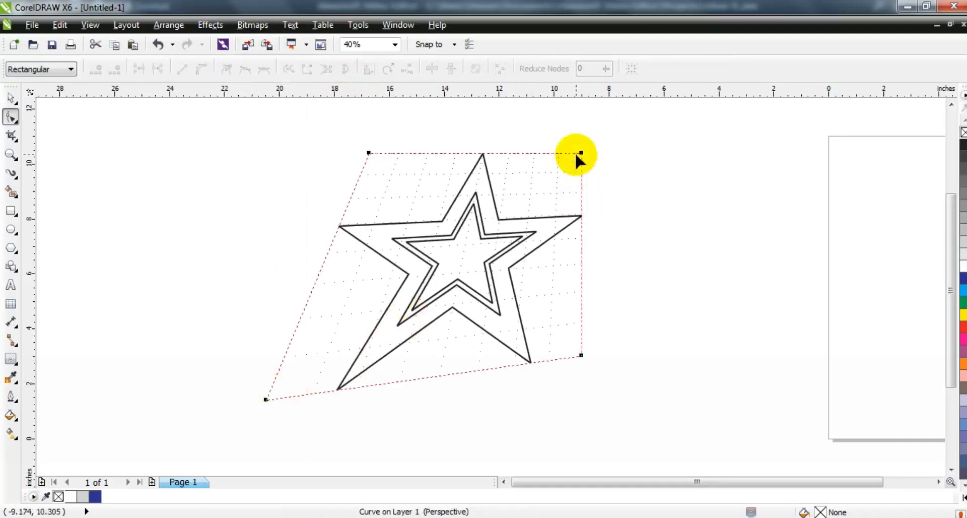
{"action": "left_click_drag", "start_coordinate": [582, 152], "coordinate": [611, 130]}
{"action": "left_click_drag", "start_coordinate": [266, 398], "coordinate": [249, 415]}
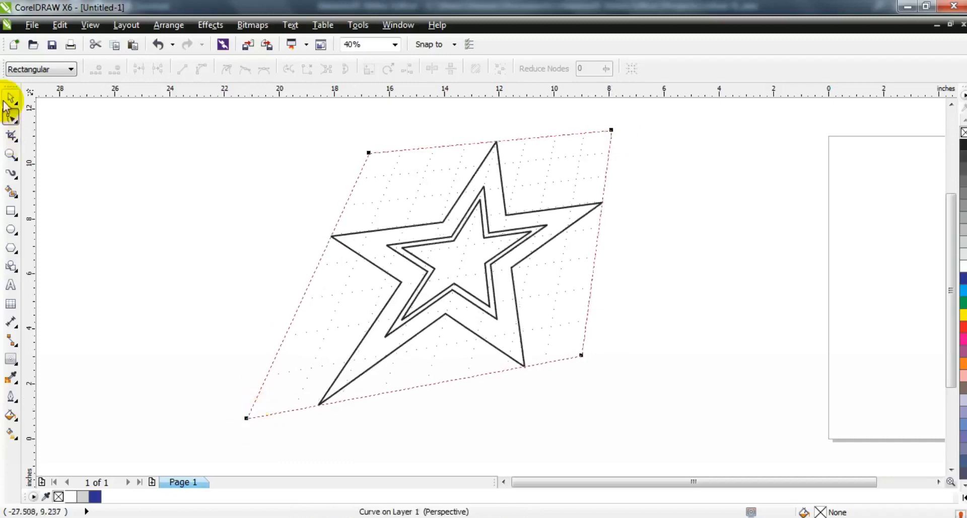
Break the combined perspective curve apart into separate stars.
{"action": "left_click", "coordinate": [11, 97]}
{"action": "left_click", "coordinate": [168, 27]}
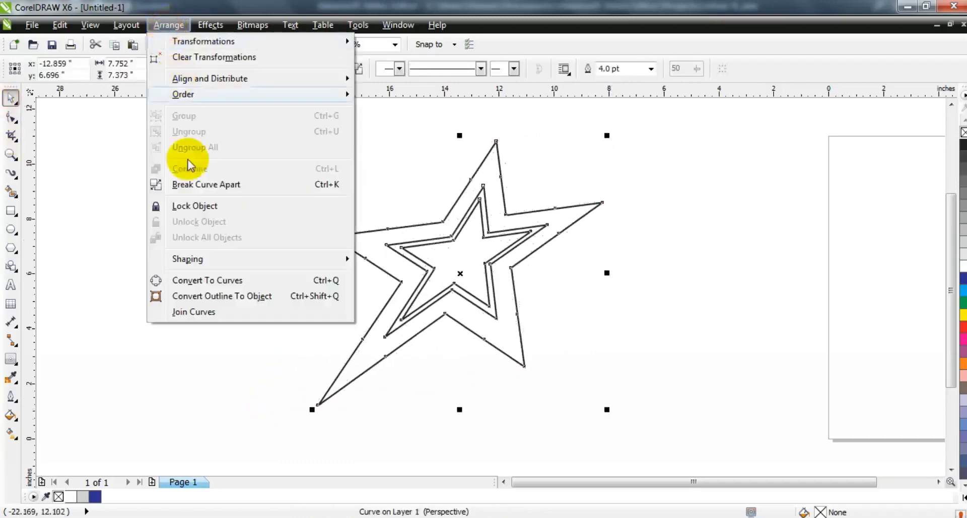
{"action": "left_click", "coordinate": [191, 184]}
Remove the outline of the innermost star.
{"action": "left_click", "coordinate": [147, 195]}
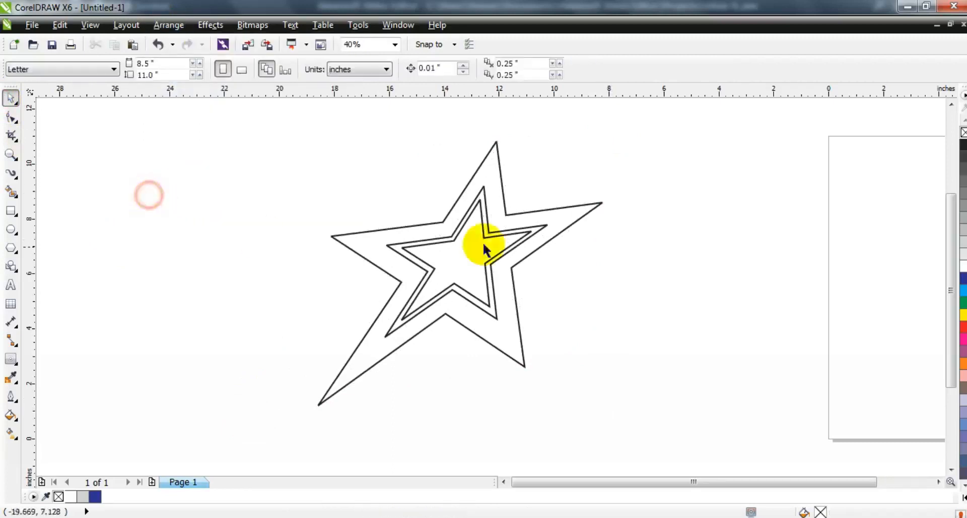
{"action": "left_click", "coordinate": [503, 235]}
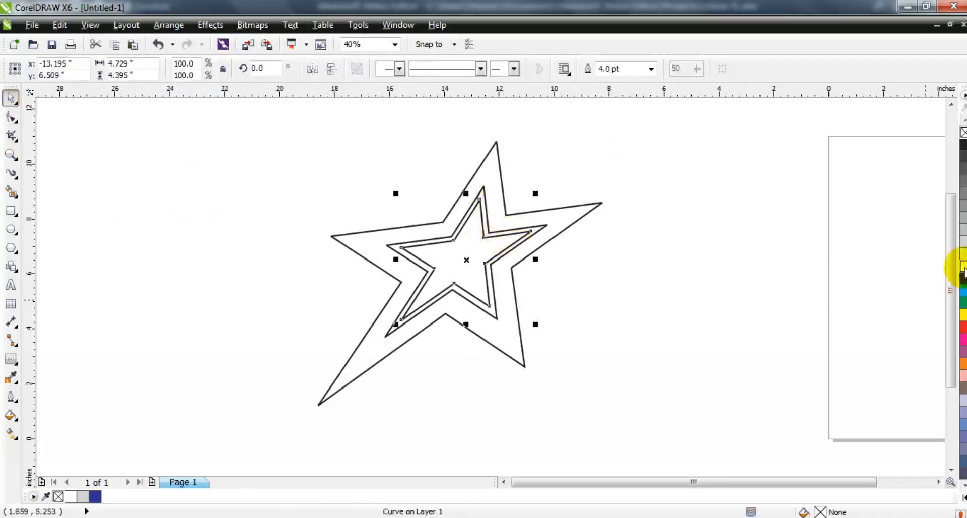
{"action": "right_click", "coordinate": [963, 132]}
Fill the middle star light gray and send it back one layer.
{"action": "left_click", "coordinate": [540, 226]}
{"action": "left_click", "coordinate": [963, 238]}
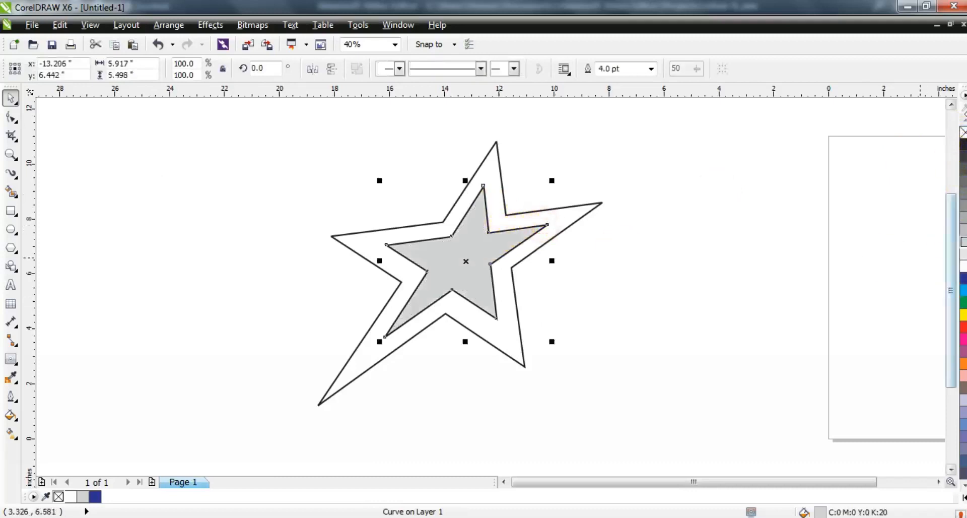
{"action": "key", "text": "ctrl+Page_Down"}
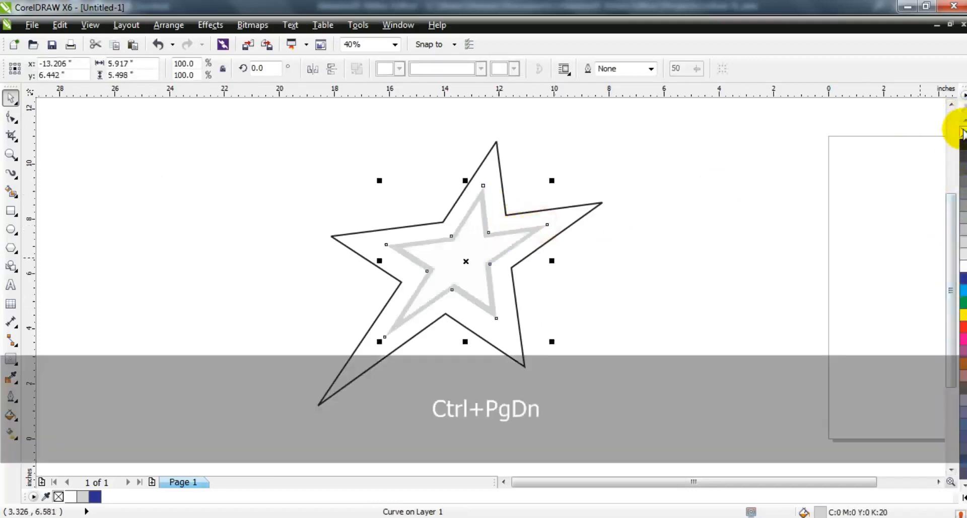
Fill the outer star blue, send it to the back, and remove its outline.
{"action": "left_click", "coordinate": [560, 231]}
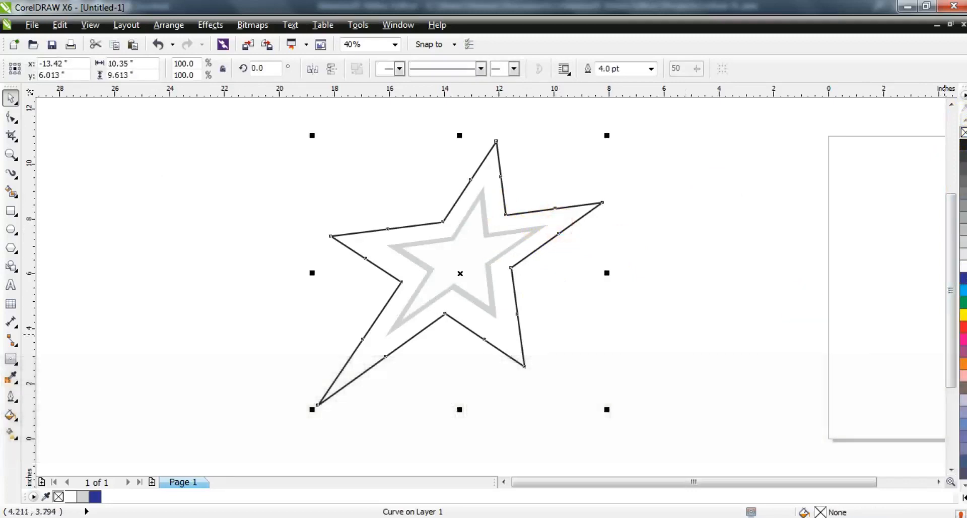
{"action": "left_click", "coordinate": [958, 277]}
{"action": "key", "text": "shift+Page_Down"}
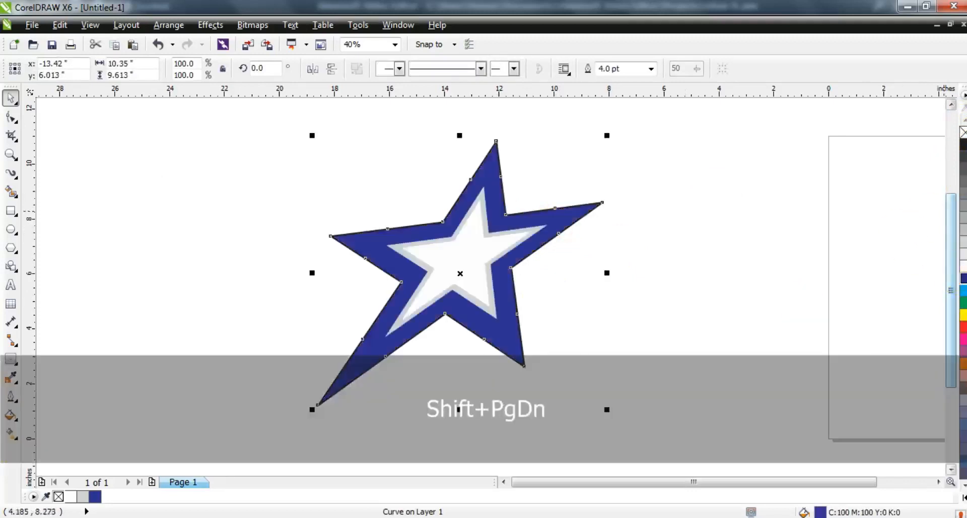
{"action": "right_click", "coordinate": [963, 132]}
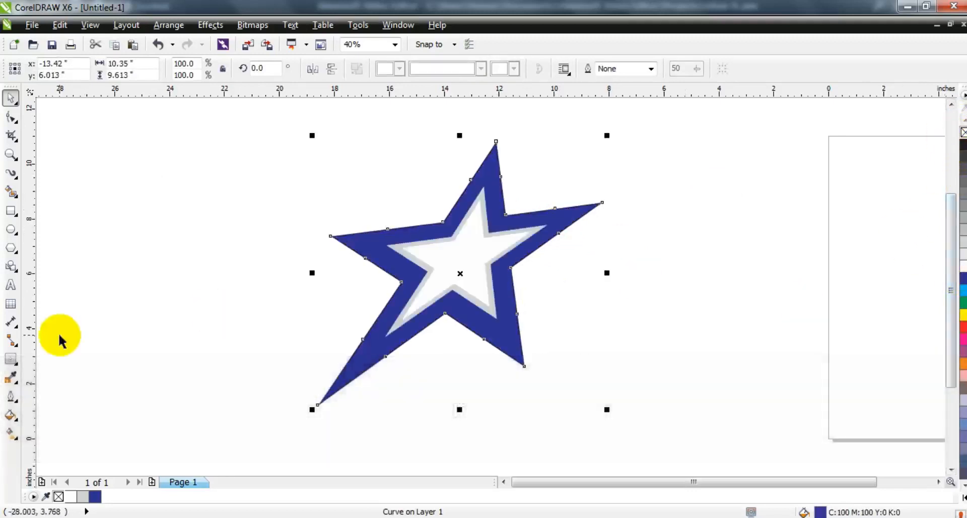
Set the outer star's uniform fill to C100 M94 Y19 K37 using the CMYK color model.
{"action": "left_click", "coordinate": [11, 416]}
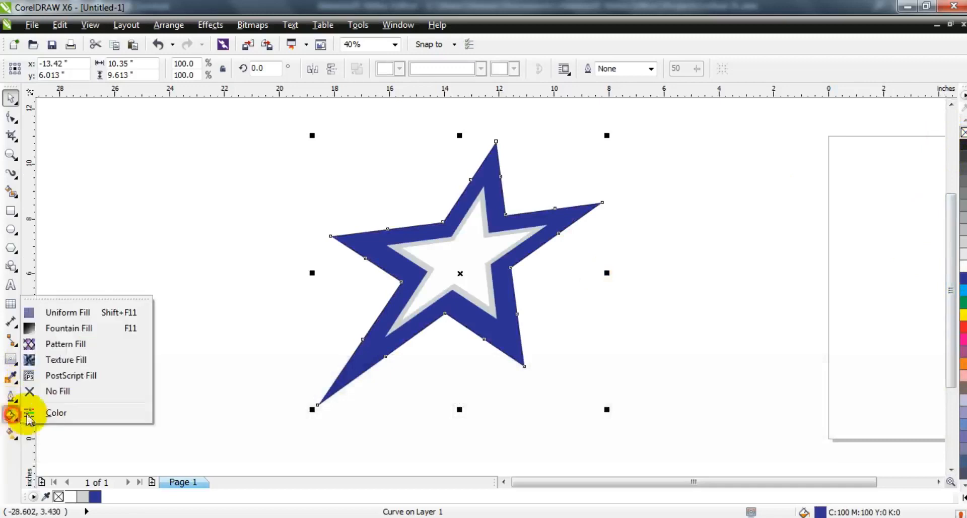
{"action": "left_click", "coordinate": [61, 312]}
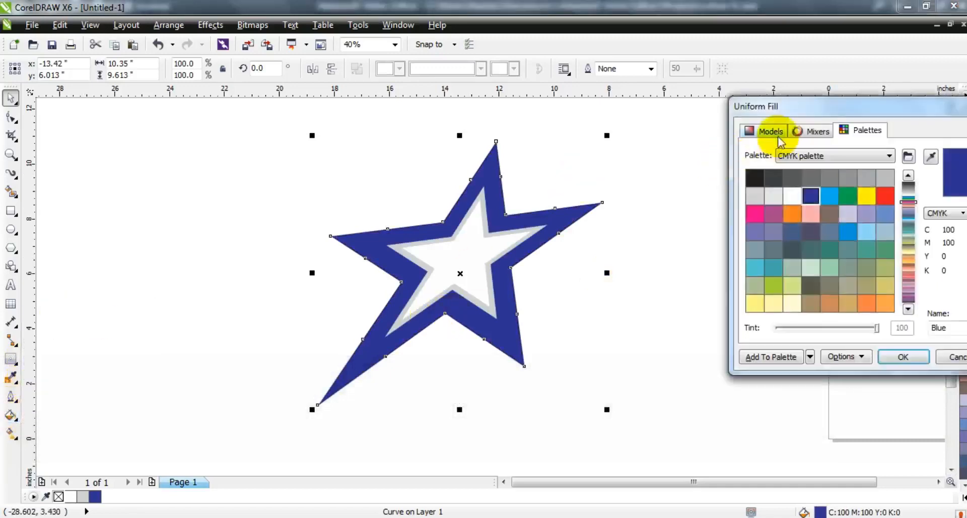
{"action": "left_click", "coordinate": [765, 130]}
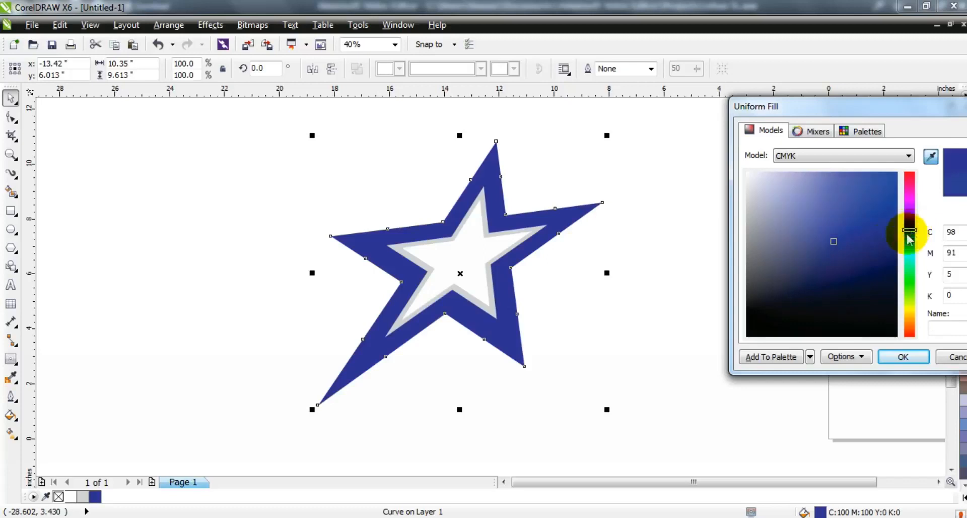
{"action": "left_click", "coordinate": [859, 254]}
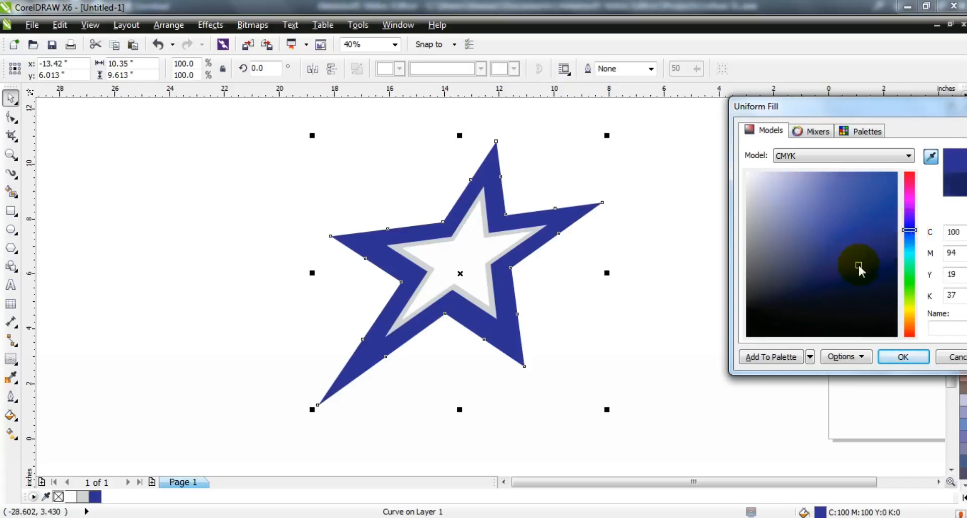
{"action": "left_click", "coordinate": [908, 358]}
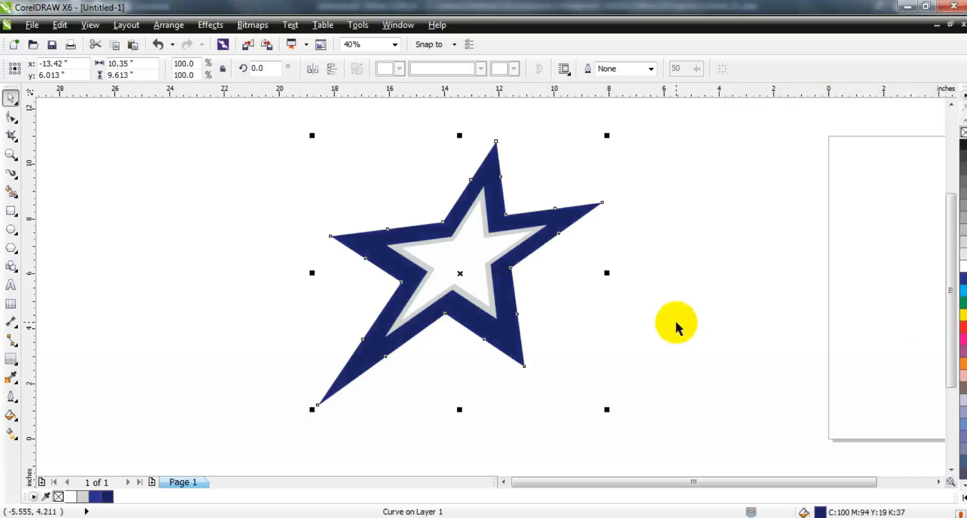
Remove the outer star's fill and give it a black hairline outline.
{"action": "left_click", "coordinate": [676, 325]}
{"action": "left_click", "coordinate": [568, 216]}
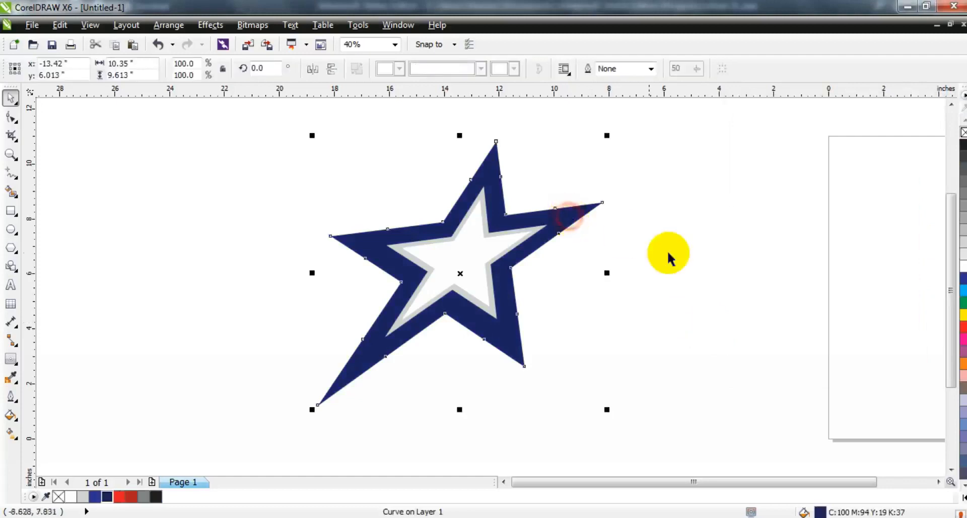
{"action": "left_click", "coordinate": [963, 132]}
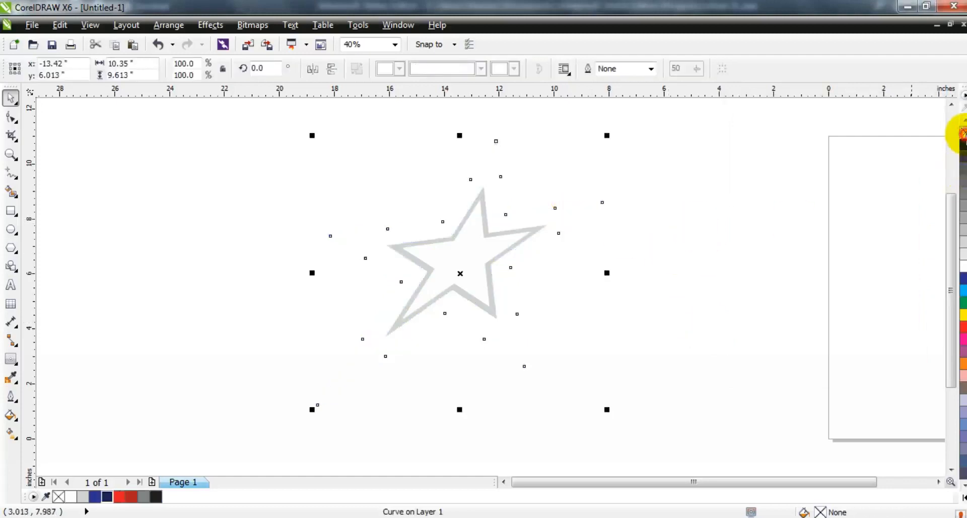
{"action": "right_click", "coordinate": [964, 147]}
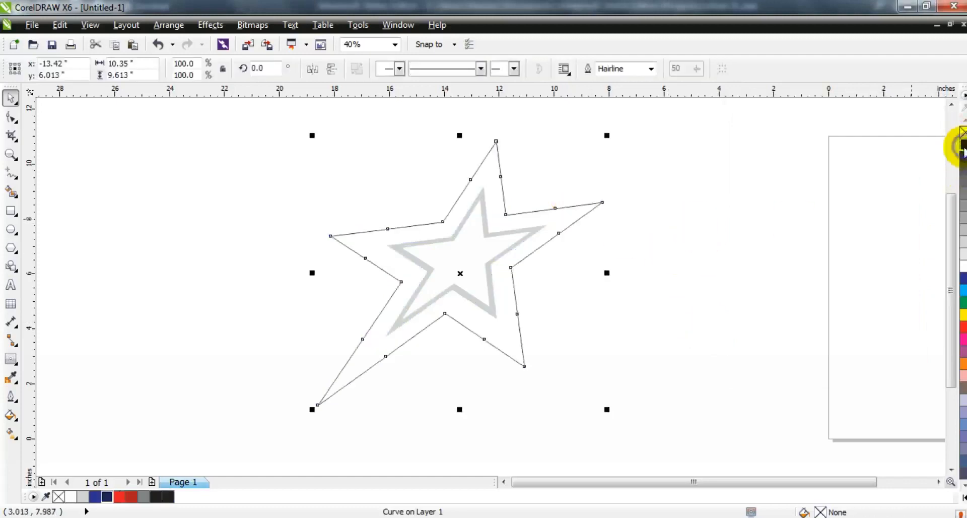
Add a one-step outward contour around the outer star with a 0.11 inch offset.
{"action": "left_click", "coordinate": [16, 360]}
{"action": "left_click_drag", "start_coordinate": [525, 213], "coordinate": [500, 130]}
{"action": "left_click", "coordinate": [11, 98]}
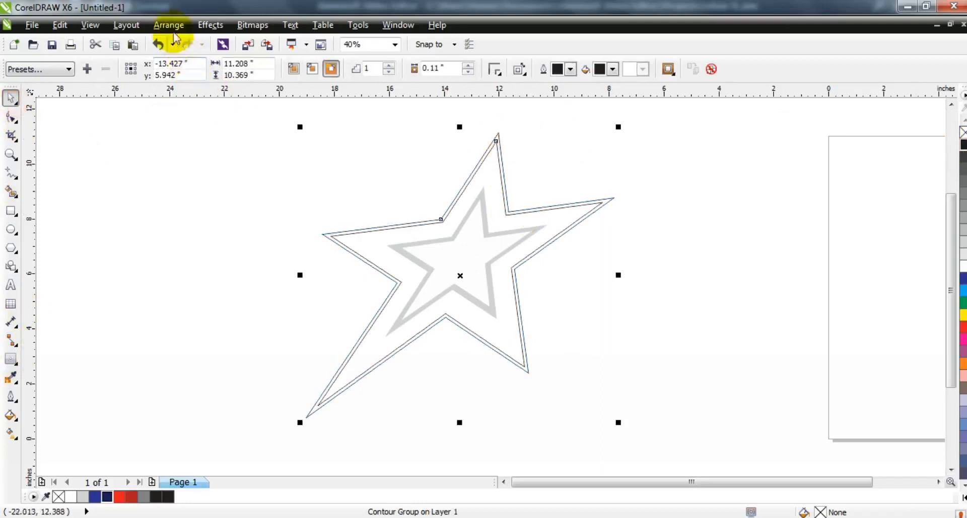
Break the contour group apart into separate objects.
{"action": "left_click", "coordinate": [171, 26]}
{"action": "left_click", "coordinate": [201, 185]}
{"action": "left_click", "coordinate": [196, 204]}
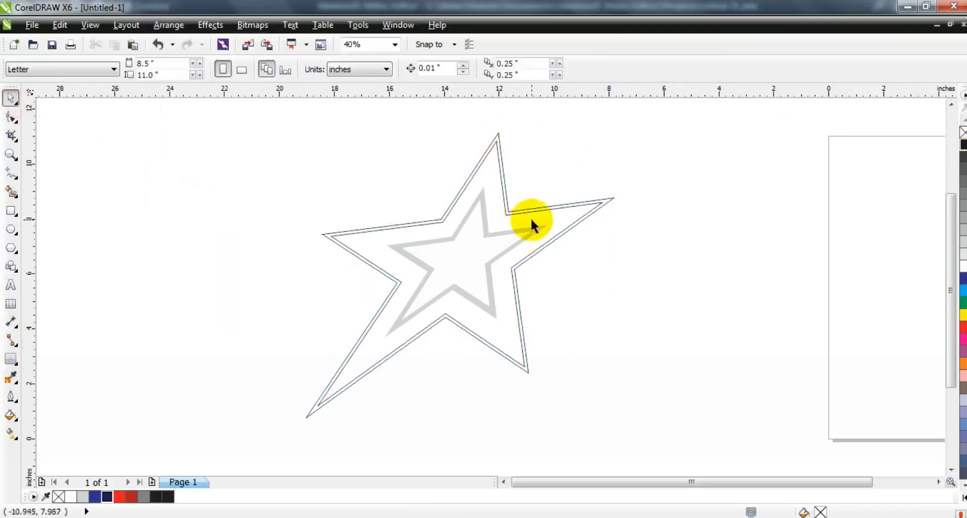
Fill the new outer contour shape dark blue.
{"action": "left_click", "coordinate": [530, 218]}
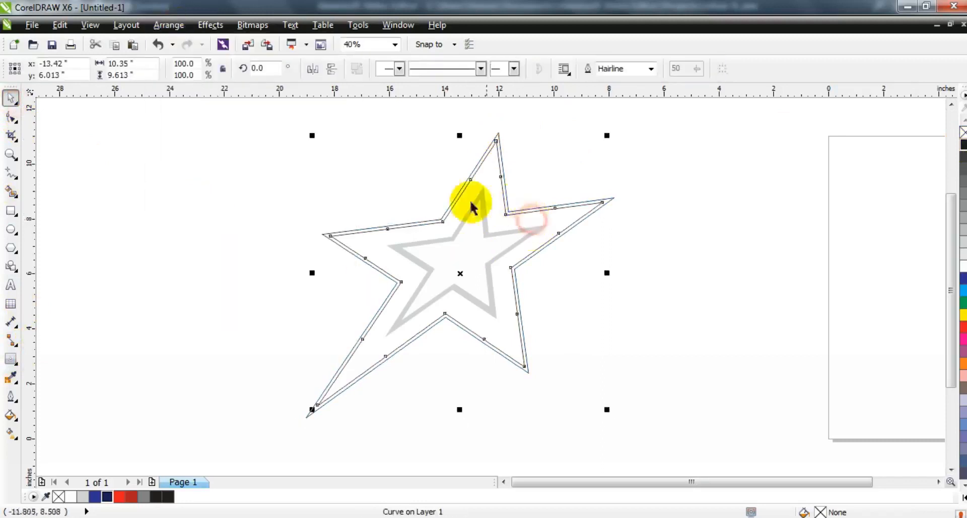
{"action": "left_click", "coordinate": [108, 497]}
{"action": "left_click", "coordinate": [672, 303]}
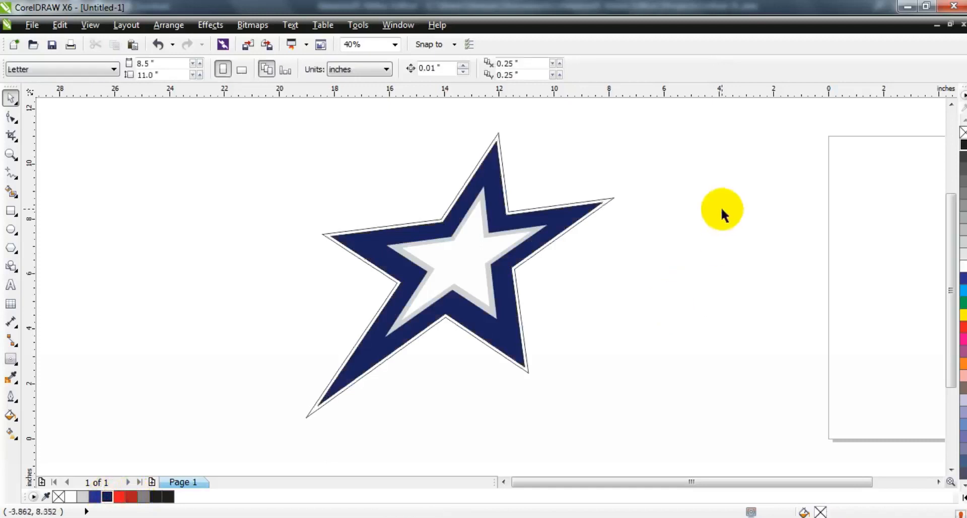
Draw an ellipse about 6.5 by 9.3 inches to the left of the star.
{"action": "left_click", "coordinate": [15, 176]}
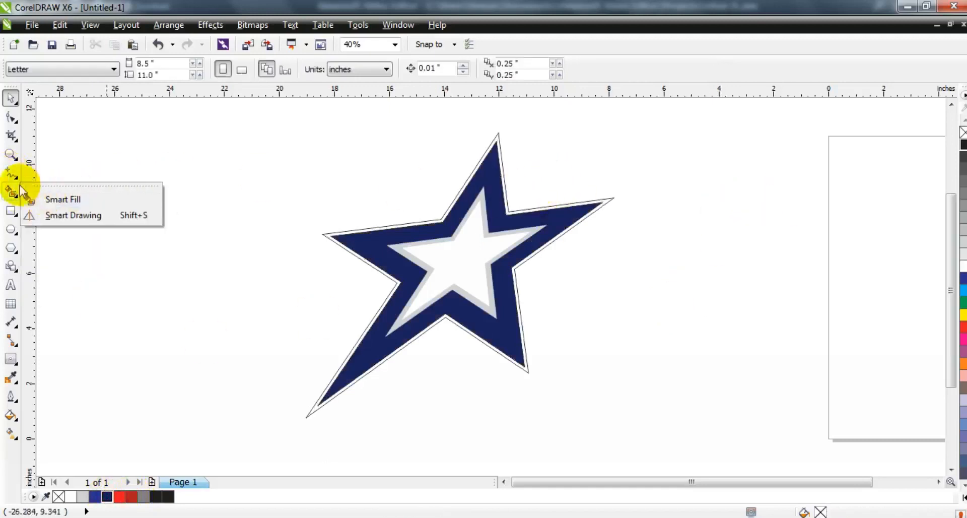
{"action": "left_click", "coordinate": [15, 233]}
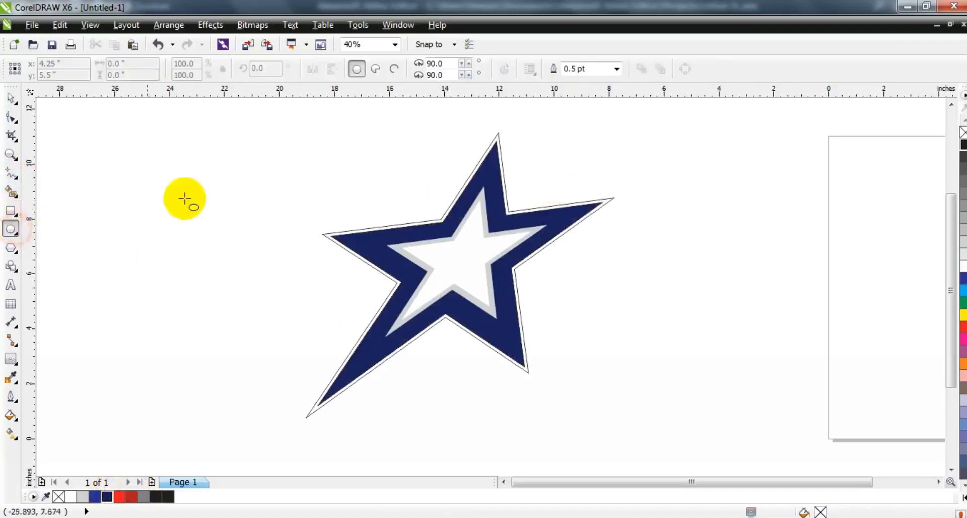
{"action": "mouse_move", "coordinate": [181, 166]}
{"action": "left_mouse_down"}
{"action": "mouse_move", "coordinate": [335, 404]}
{"action": "mouse_move", "coordinate": [360, 421]}
{"action": "left_mouse_up"}
{"action": "left_click", "coordinate": [10, 97]}
Move the ellipse over the star, make it about 8 inches across, and rotate it to 315°.
{"action": "left_click", "coordinate": [281, 245]}
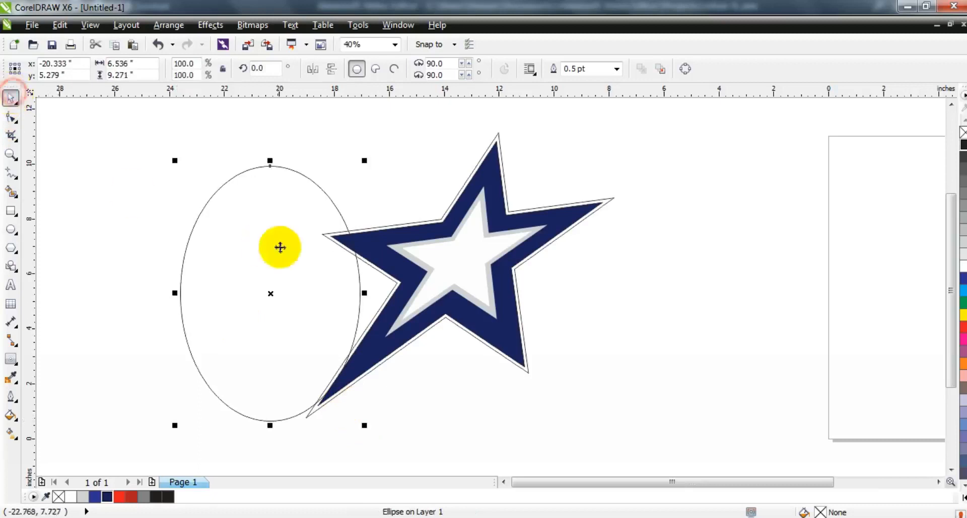
{"action": "mouse_move", "coordinate": [363, 159]}
{"action": "left_mouse_down"}
{"action": "mouse_move", "coordinate": [375, 240]}
{"action": "mouse_move", "coordinate": [358, 262]}
{"action": "mouse_move", "coordinate": [501, 274]}
{"action": "mouse_move", "coordinate": [505, 266]}
{"action": "left_mouse_up"}
{"action": "left_click", "coordinate": [547, 295]}
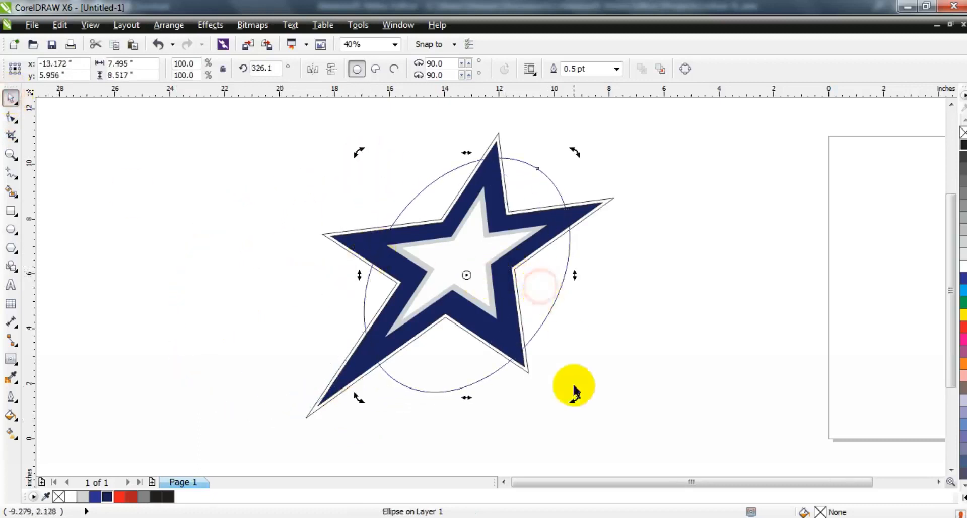
{"action": "left_click_drag", "start_coordinate": [573, 385], "coordinate": [543, 398]}
{"action": "left_click", "coordinate": [549, 309]}
Set the ellipse's outline width to 4.0 pt.
{"action": "left_click", "coordinate": [616, 69]}
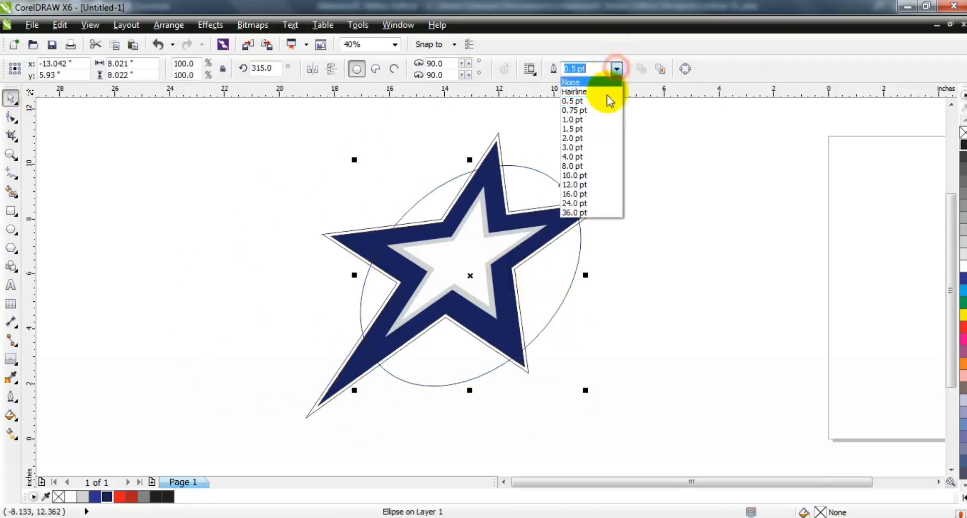
{"action": "left_click", "coordinate": [589, 157]}
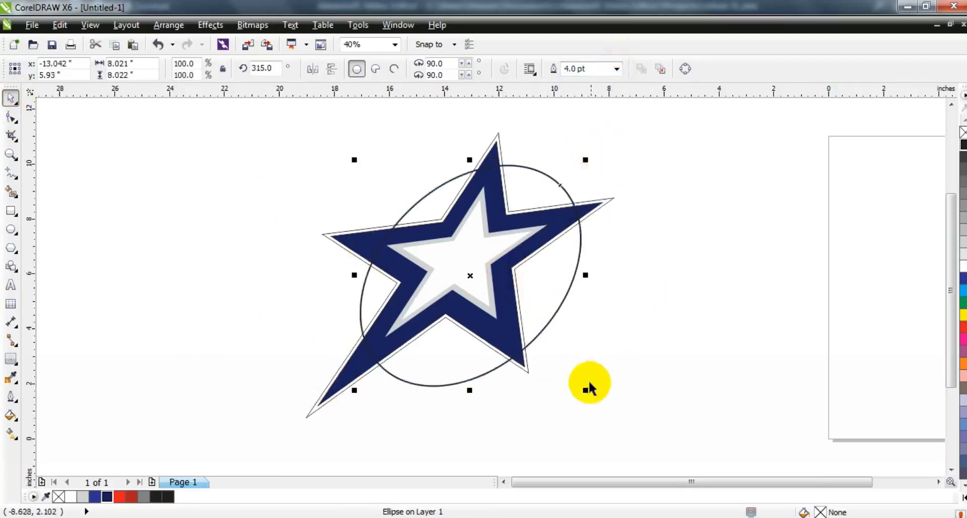
Create a slightly larger, offset copy of the ellipse, about 8.05 inches across.
{"action": "left_click_drag", "start_coordinate": [587, 389], "coordinate": [572, 380]}
{"action": "left_click_drag", "start_coordinate": [356, 158], "coordinate": [350, 145]}
{"action": "left_click_drag", "start_coordinate": [349, 379], "coordinate": [342, 385]}
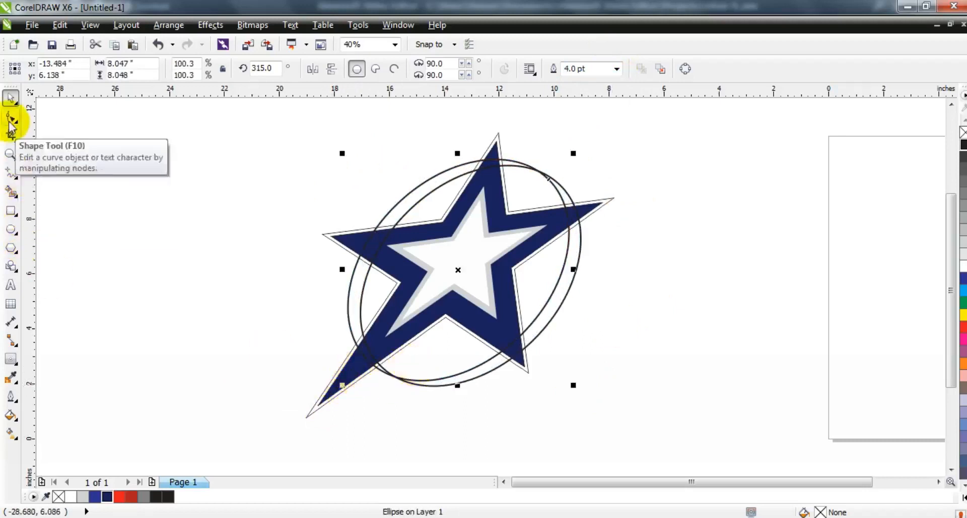
Select both ellipses and trim them to form a crescent.
{"action": "key", "text": "shift"}
{"action": "left_click", "coordinate": [563, 188], "text": "shift"}
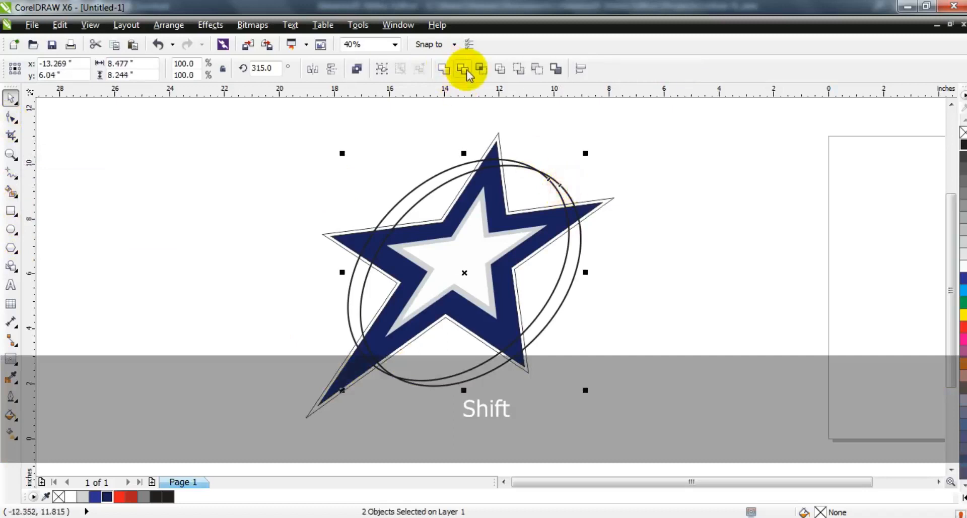
{"action": "left_click", "coordinate": [466, 70]}
Fill the crescent red.
{"action": "left_click", "coordinate": [622, 150]}
{"action": "left_click", "coordinate": [568, 281]}
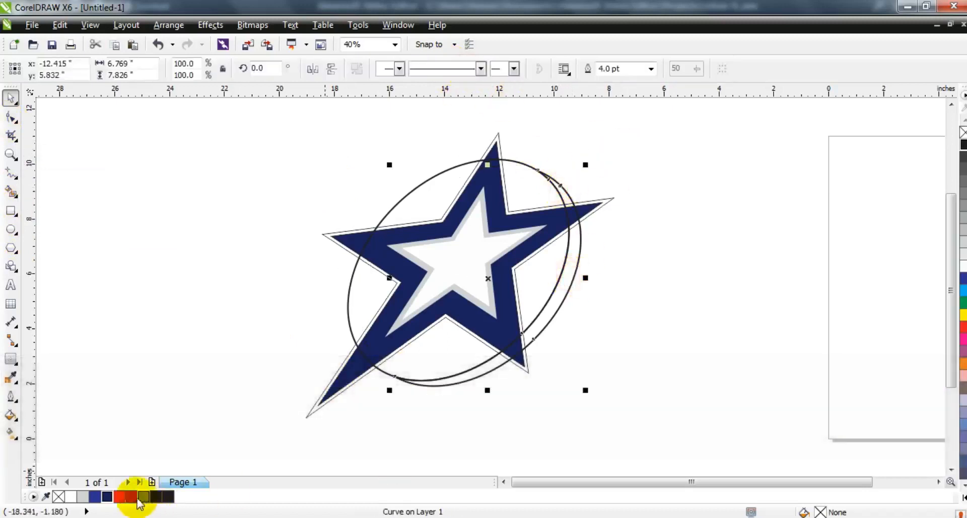
{"action": "left_click", "coordinate": [131, 498]}
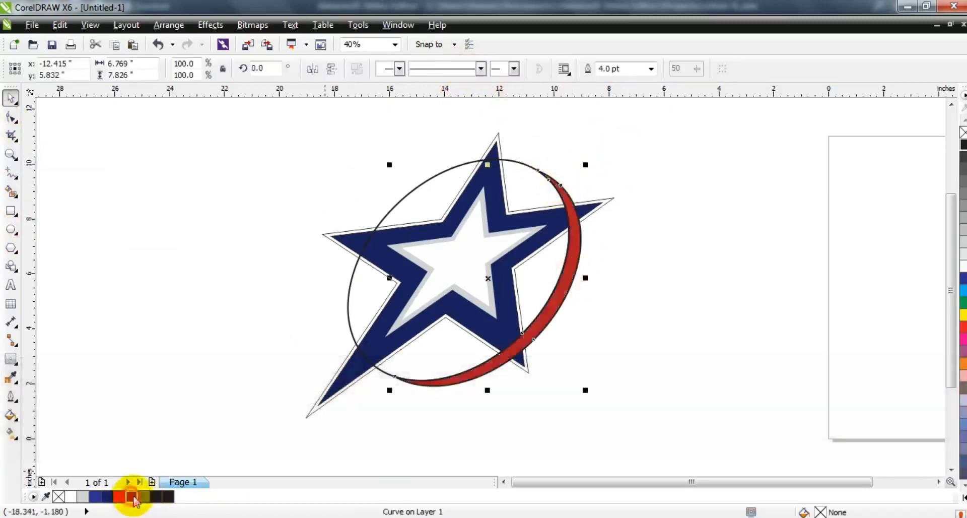
{"action": "left_click", "coordinate": [754, 282]}
Create a larger copy of the ellipse, about 9 inches across, around the red crescent.
{"action": "mouse_move", "coordinate": [370, 281]}
{"action": "left_mouse_down"}
{"action": "mouse_move", "coordinate": [382, 293]}
{"action": "mouse_move", "coordinate": [381, 285]}
{"action": "left_mouse_up"}
{"action": "left_click_drag", "start_coordinate": [593, 162], "coordinate": [600, 153]}
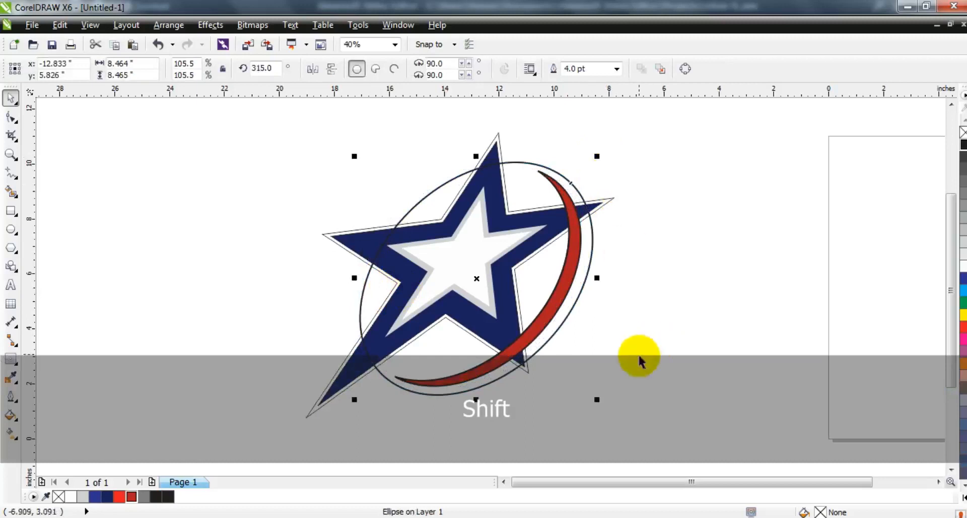
{"action": "left_click_drag", "start_coordinate": [598, 399], "coordinate": [614, 407]}
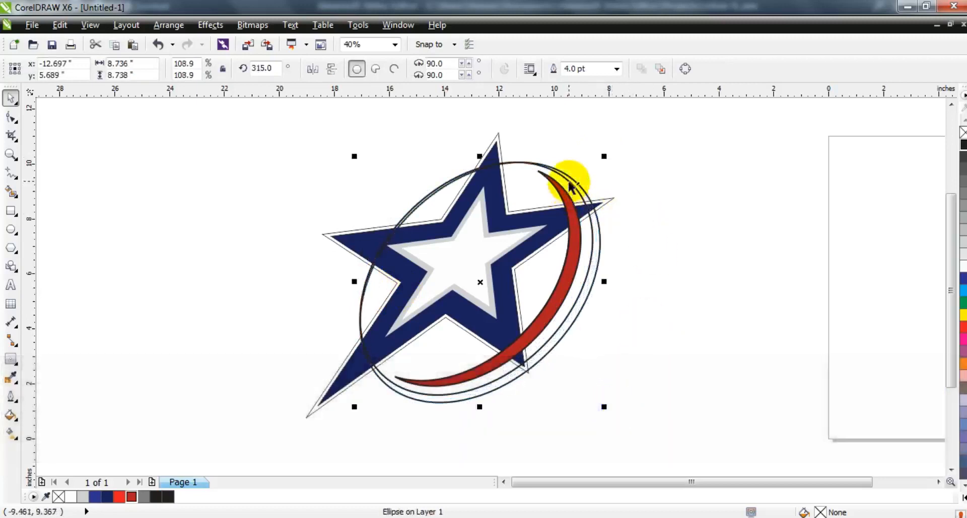
{"action": "left_click_drag", "start_coordinate": [355, 156], "coordinate": [351, 150]}
{"action": "left_click_drag", "start_coordinate": [350, 399], "coordinate": [346, 401]}
Select the two overlapping ellipses and trim them into a second crescent.
{"action": "left_click", "coordinate": [604, 241], "text": "shift"}
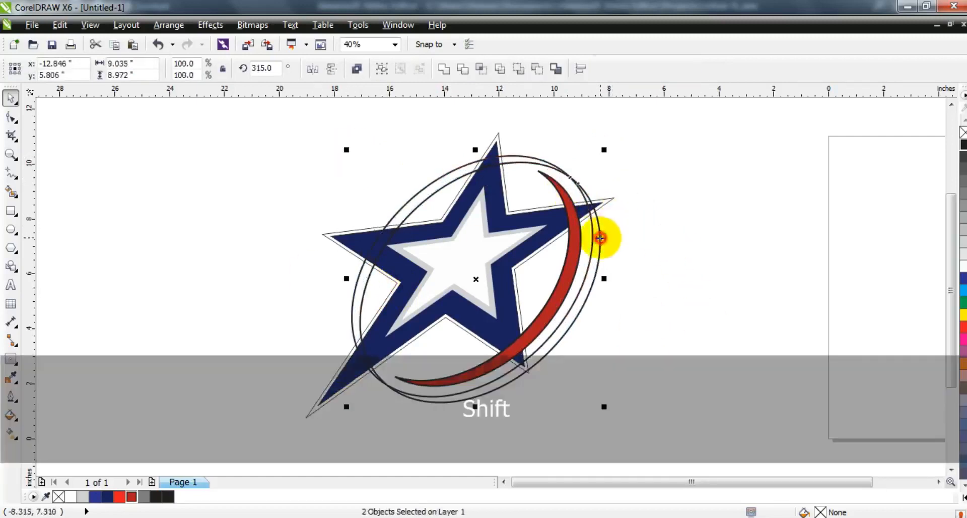
{"action": "left_click", "coordinate": [464, 69]}
{"action": "left_click", "coordinate": [690, 194]}
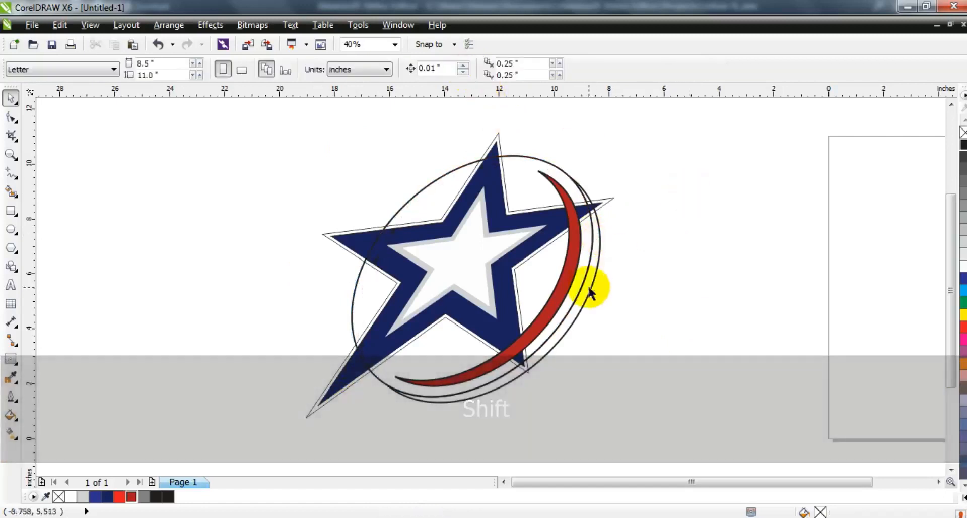
Fill the second crescent dark blue.
{"action": "left_click", "coordinate": [588, 286]}
{"action": "left_click", "coordinate": [108, 497]}
{"action": "left_click", "coordinate": [630, 358]}
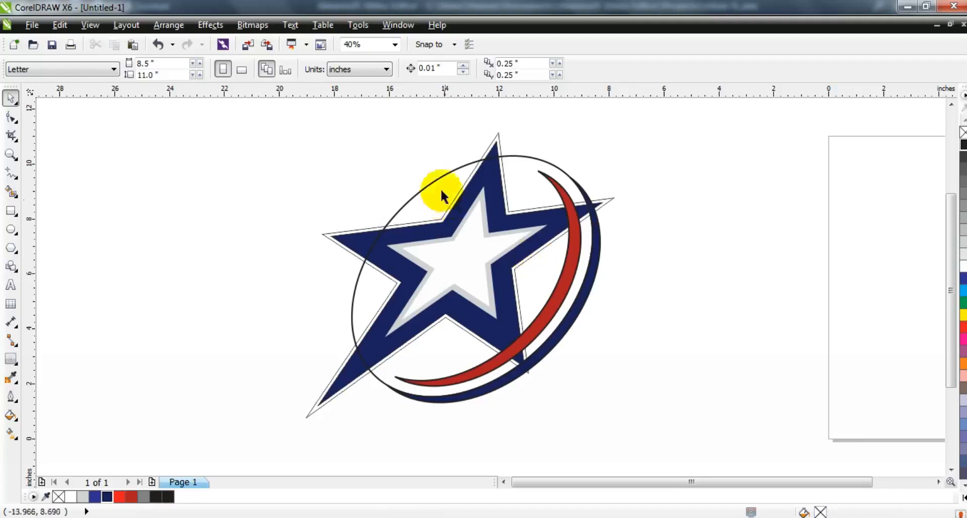
Create a larger copy of the ellipse, about 10.2 inches across, shifted slightly left.
{"action": "left_click", "coordinate": [432, 180]}
{"action": "left_click_drag", "start_coordinate": [598, 150], "coordinate": [616, 137]}
{"action": "left_click_drag", "start_coordinate": [609, 414], "coordinate": [627, 427]}
{"action": "mouse_move", "coordinate": [499, 287]}
{"action": "left_mouse_down"}
{"action": "mouse_move", "coordinate": [484, 280]}
{"action": "mouse_move", "coordinate": [484, 290]}
{"action": "left_mouse_up"}
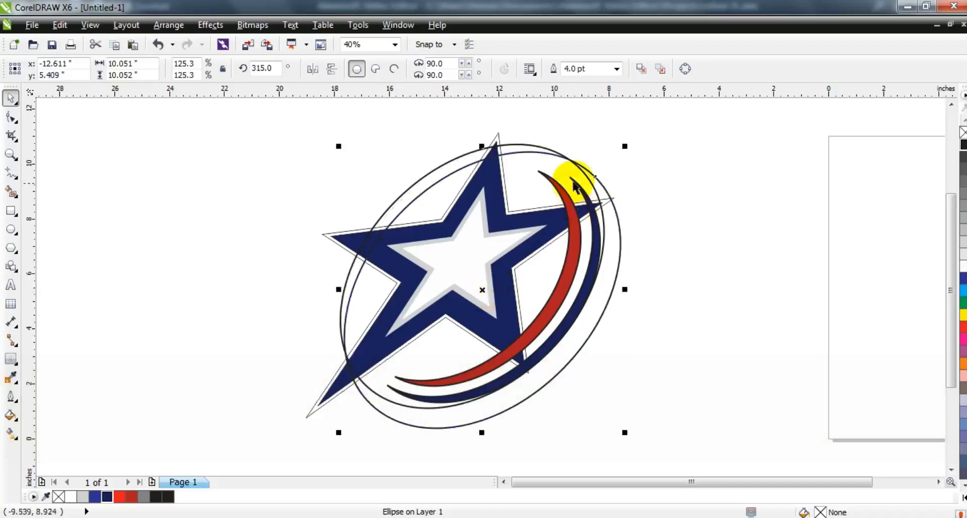
{"action": "left_click_drag", "start_coordinate": [624, 146], "coordinate": [629, 144]}
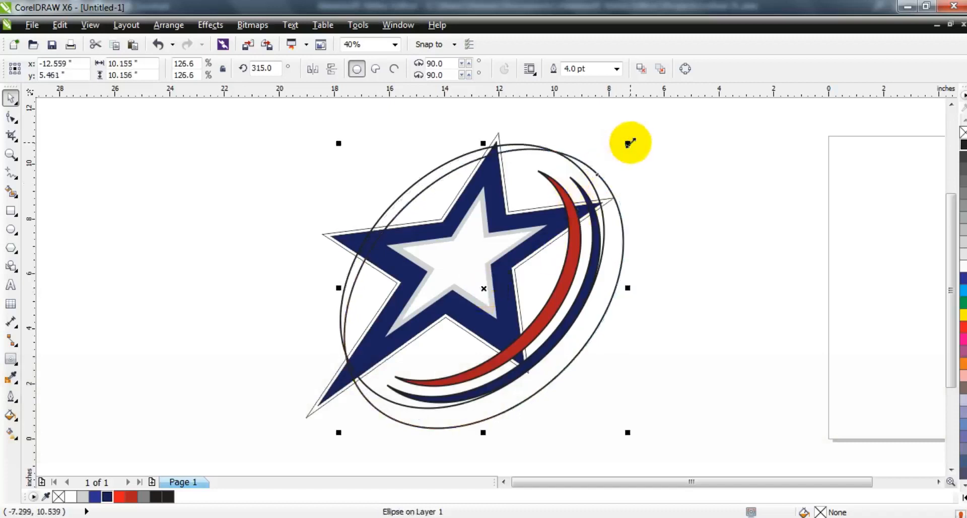
Select both ellipses and trim them into a crescent along the star's upper left.
{"action": "left_click", "coordinate": [527, 144], "text": "shift"}
{"action": "left_click", "coordinate": [466, 69]}
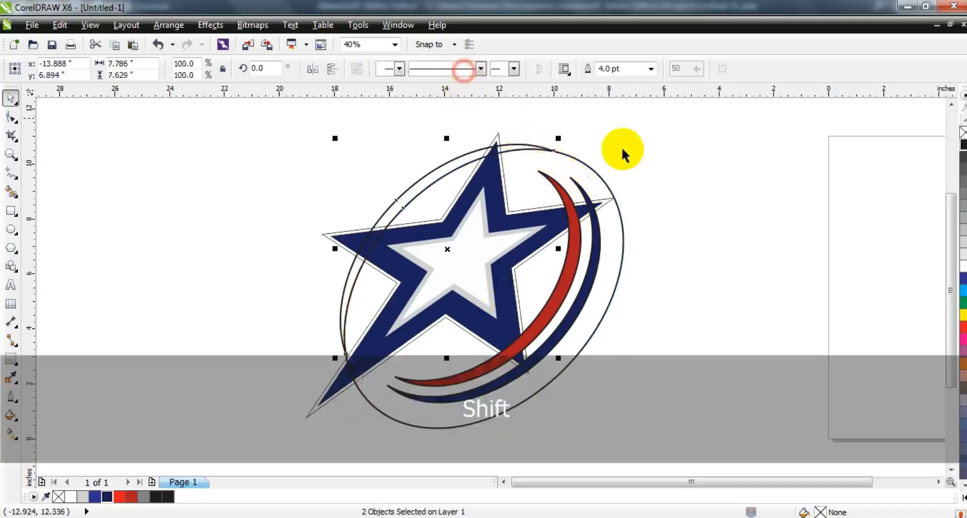
{"action": "left_click", "coordinate": [648, 149]}
Fill the upper-left crescent dark blue.
{"action": "left_click", "coordinate": [435, 172]}
{"action": "left_click", "coordinate": [109, 497]}
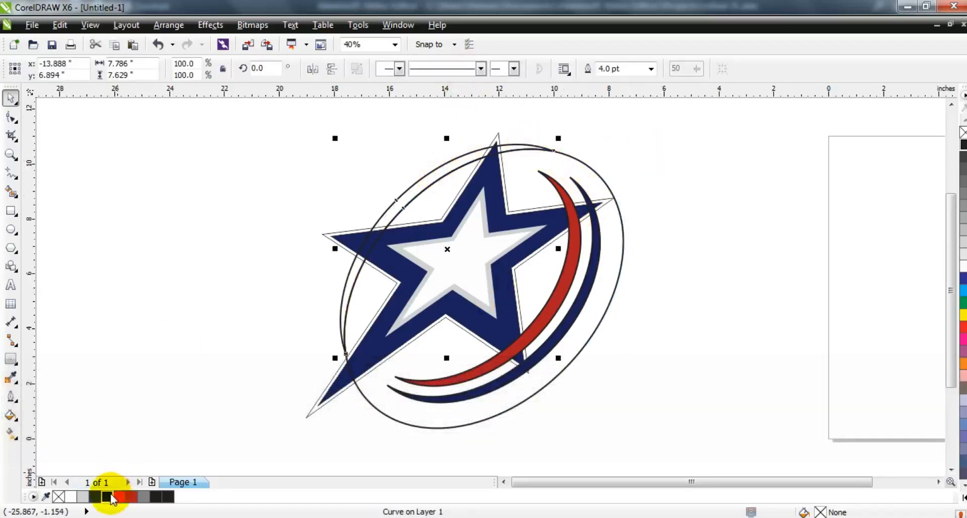
{"action": "left_click", "coordinate": [669, 291]}
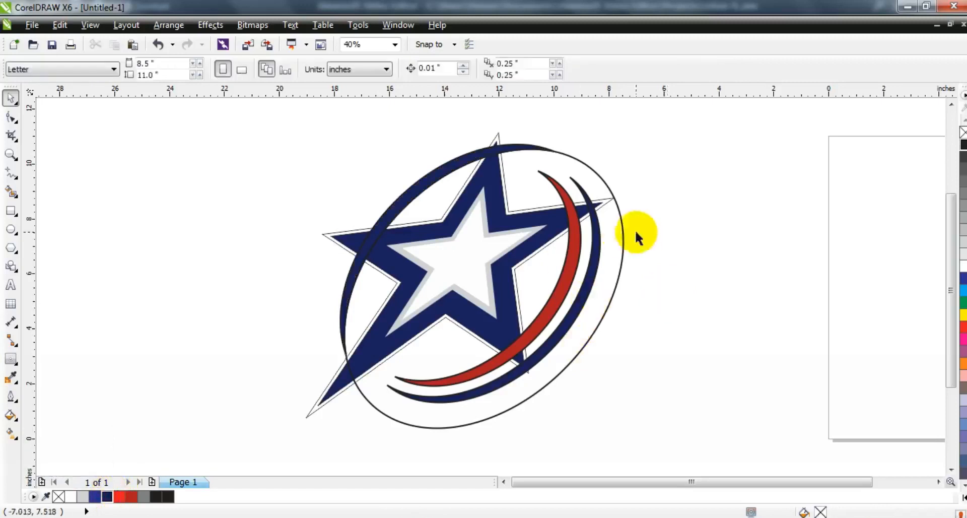
Create another enlarged copy of the ellipse, about 9.7 inches across.
{"action": "left_click", "coordinate": [621, 216]}
{"action": "mouse_move", "coordinate": [630, 146]}
{"action": "left_mouse_down"}
{"action": "mouse_move", "coordinate": [618, 161]}
{"action": "mouse_move", "coordinate": [621, 151]}
{"action": "left_mouse_up"}
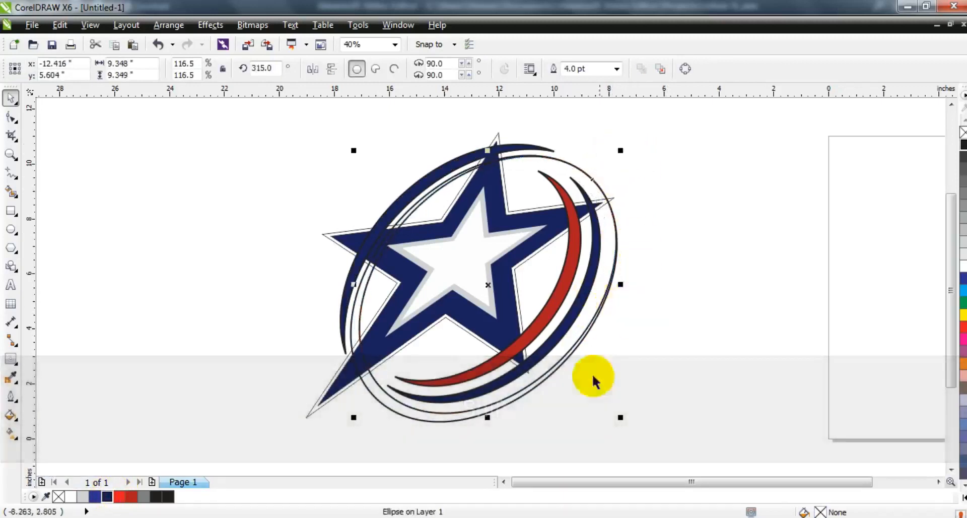
{"action": "left_click_drag", "start_coordinate": [625, 422], "coordinate": [636, 433]}
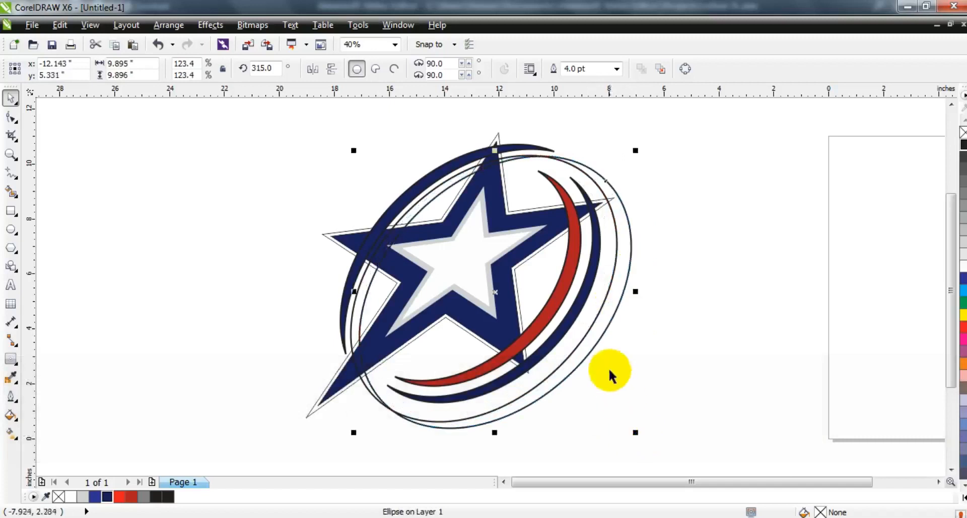
{"action": "left_click_drag", "start_coordinate": [637, 149], "coordinate": [647, 146]}
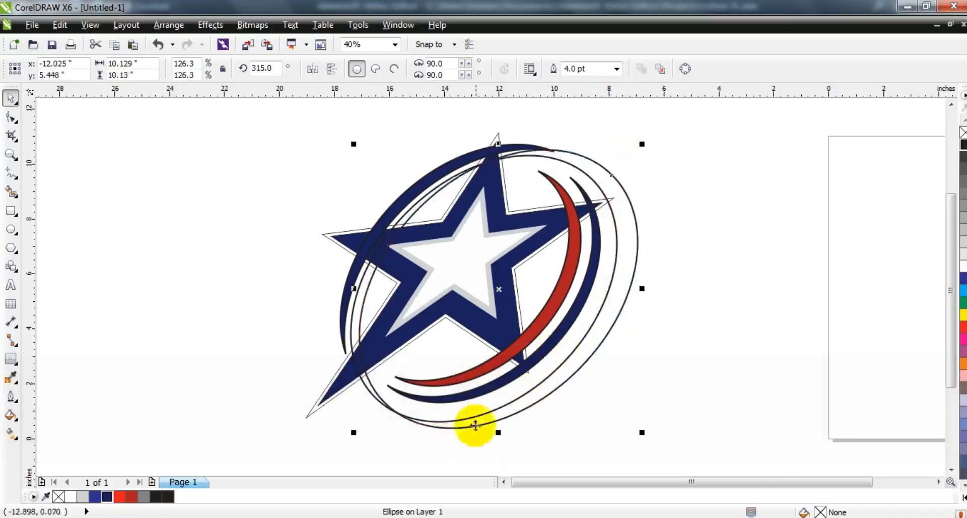
{"action": "left_click_drag", "start_coordinate": [354, 436], "coordinate": [357, 437]}
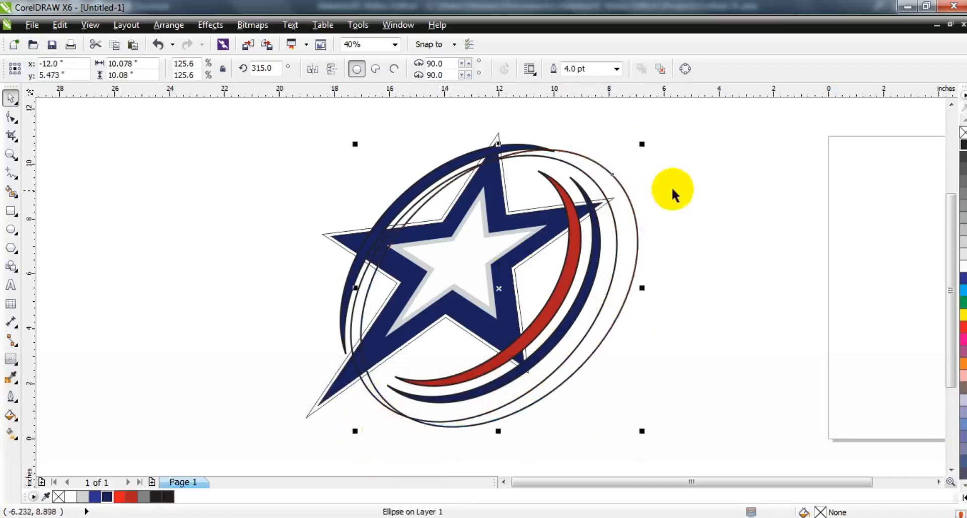
Select the two ellipses and trim them into an inner crescent on the star's left.
{"action": "left_click", "coordinate": [369, 398]}
{"action": "left_click", "coordinate": [514, 414]}
{"action": "left_click", "coordinate": [370, 398], "text": "shift"}
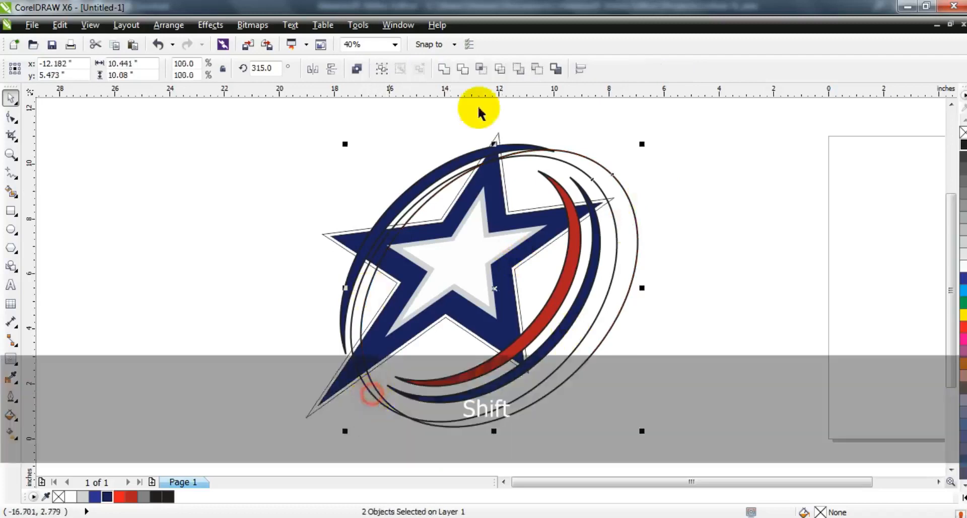
{"action": "left_click", "coordinate": [460, 69]}
{"action": "left_click", "coordinate": [689, 182]}
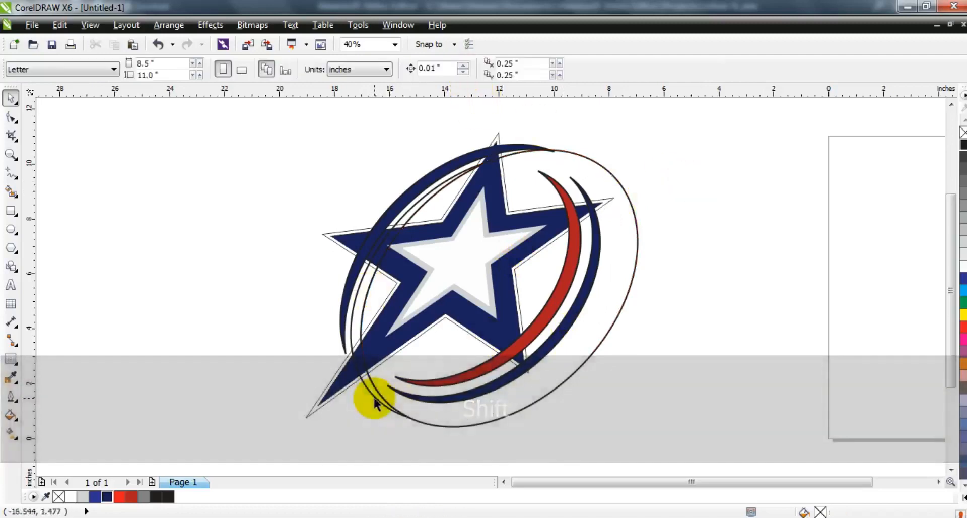
Fill the inner left crescent red and send it back one layer.
{"action": "left_click", "coordinate": [374, 398]}
{"action": "left_click", "coordinate": [132, 497]}
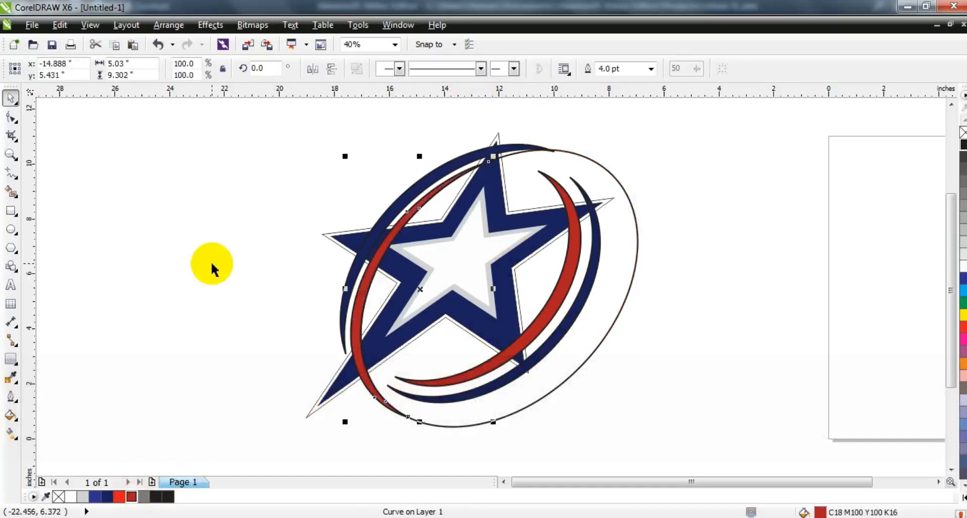
{"action": "key", "text": "shift+Page_Down"}
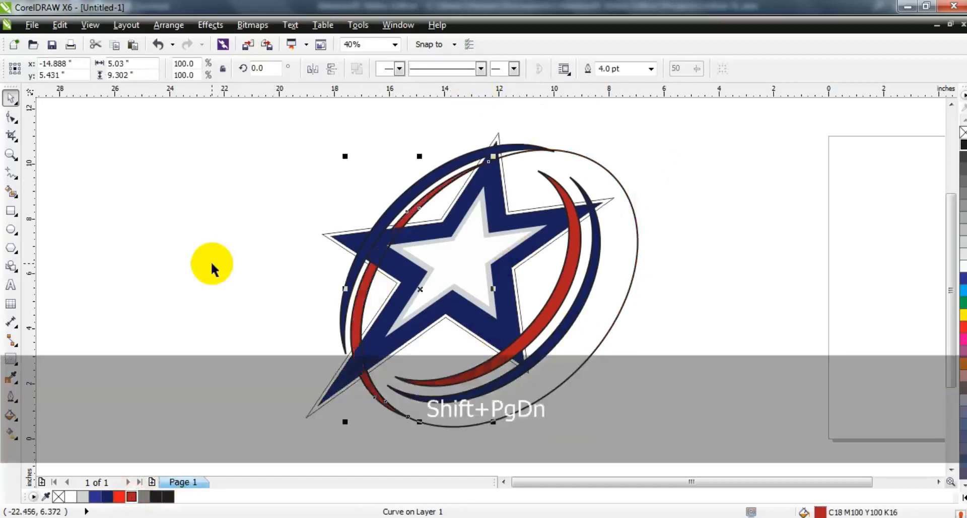
{"action": "left_click", "coordinate": [304, 240]}
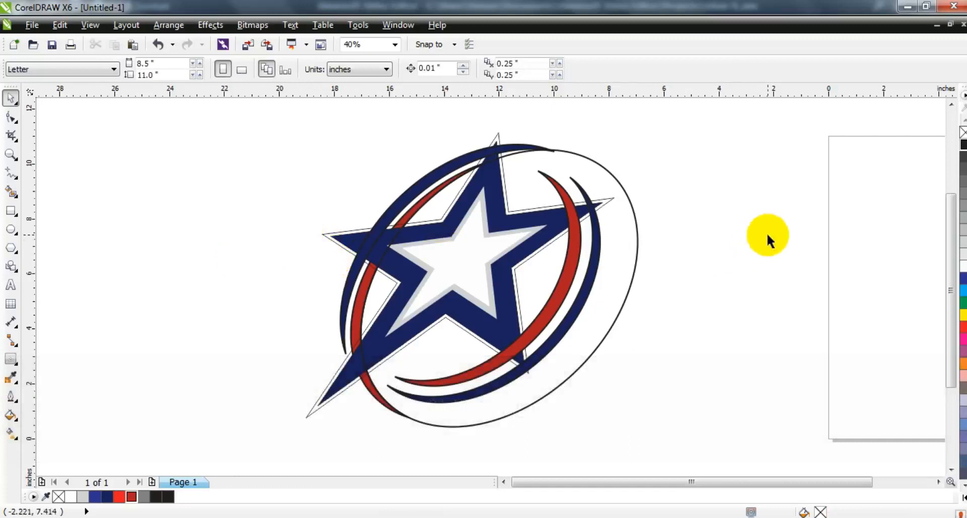
Shrink the remaining ellipse to about 8.6 inches and move it up and left over the star.
{"action": "left_click", "coordinate": [624, 189]}
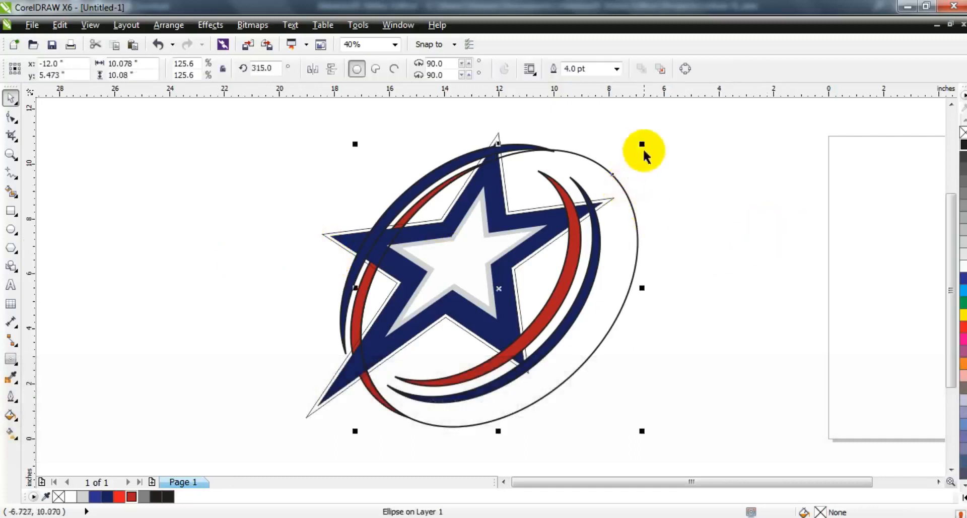
{"action": "left_click_drag", "start_coordinate": [644, 148], "coordinate": [622, 164], "text": "shift"}
{"action": "left_click_drag", "start_coordinate": [502, 289], "coordinate": [462, 255]}
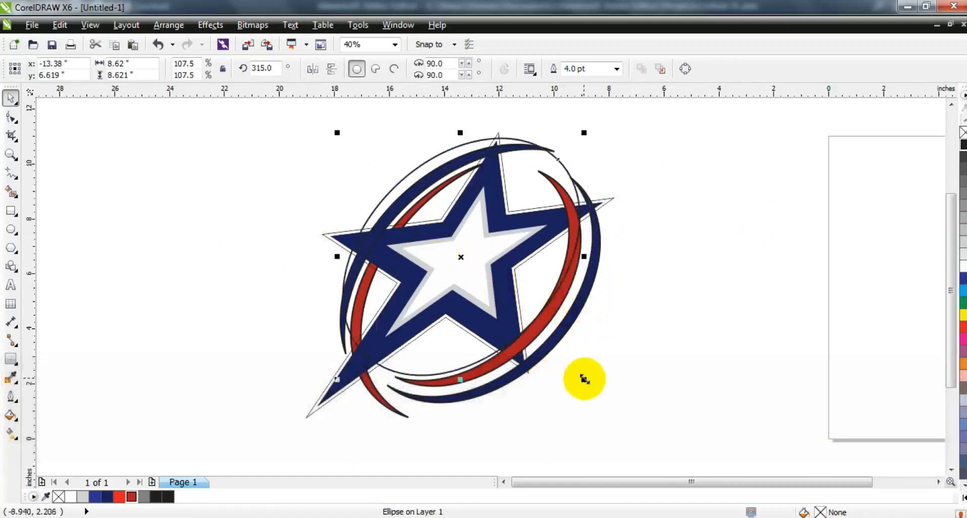
Shrink the ellipse to about 8.4 inches across.
{"action": "left_click_drag", "start_coordinate": [336, 379], "coordinate": [347, 377]}
{"action": "left_click_drag", "start_coordinate": [585, 368], "coordinate": [600, 374]}
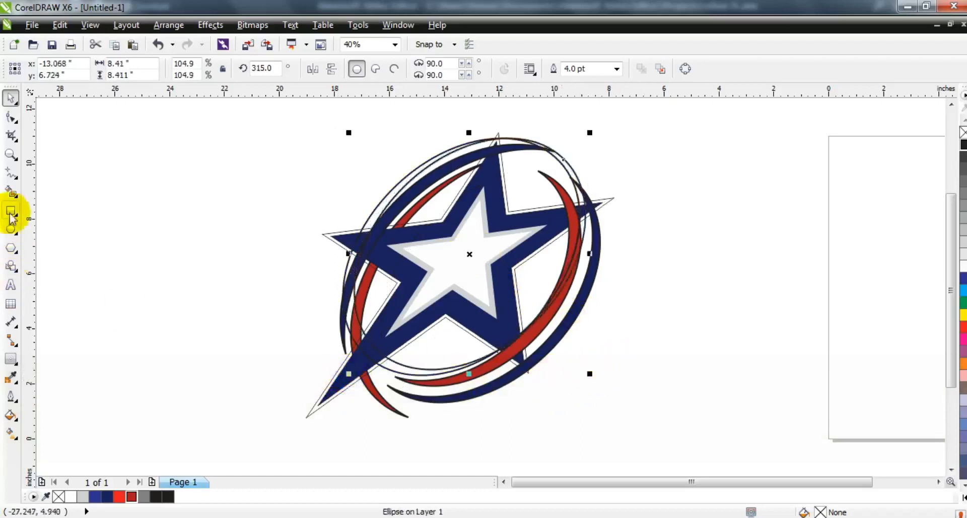
Smart-fill the enclosed gap below the star with gray.
{"action": "left_click", "coordinate": [11, 192]}
{"action": "left_click", "coordinate": [394, 370]}
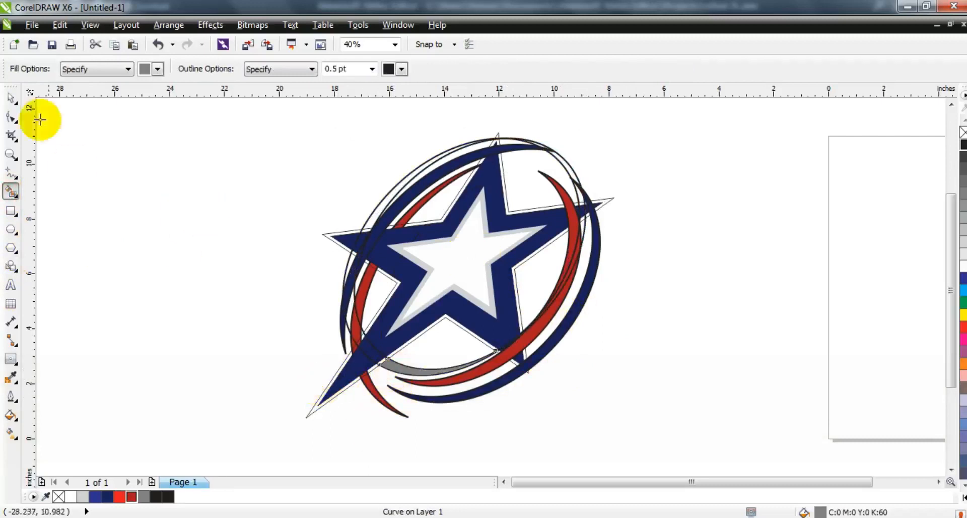
{"action": "left_click", "coordinate": [11, 97]}
Delete the leftover ellipse outline near the star's upper right.
{"action": "left_click", "coordinate": [620, 178]}
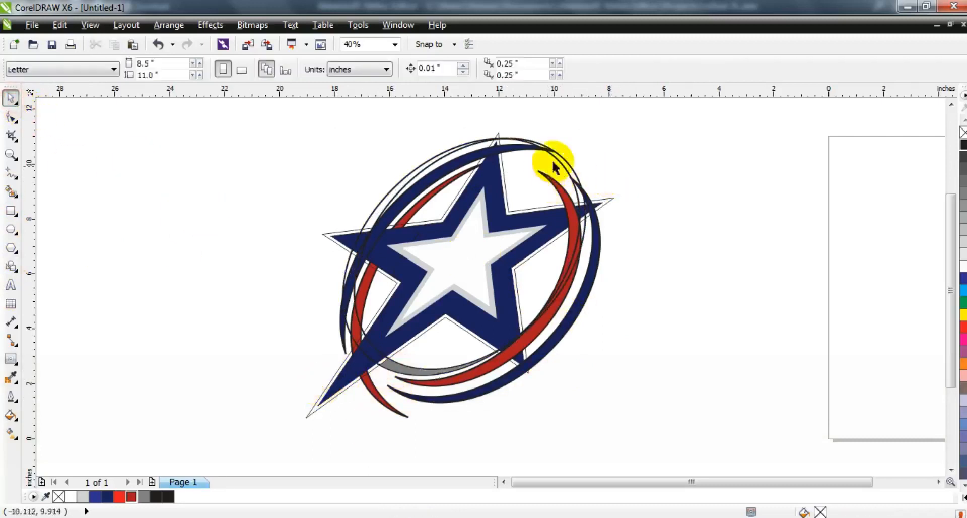
{"action": "left_click", "coordinate": [555, 160]}
{"action": "key", "text": "Delete"}
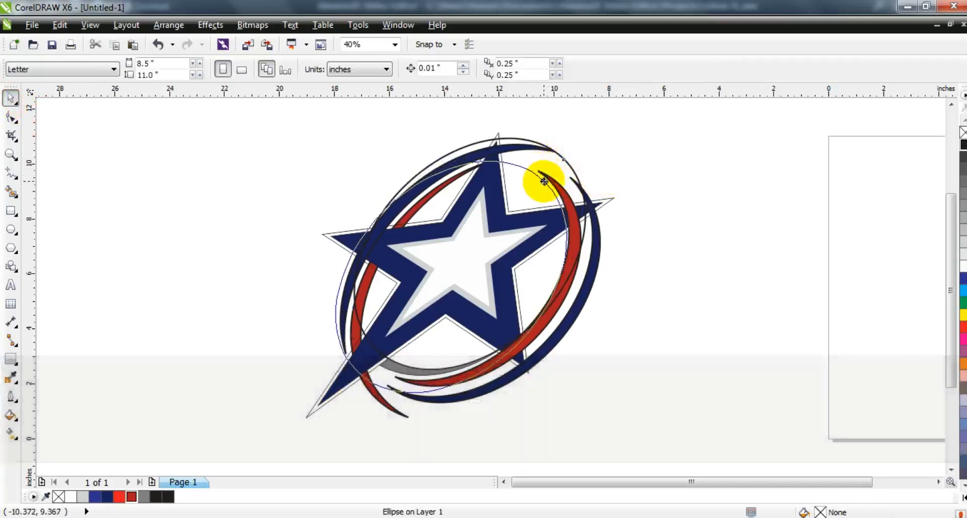
Shrink the remaining ellipse to about 8 inches and move it slightly up and left.
{"action": "left_click", "coordinate": [554, 184]}
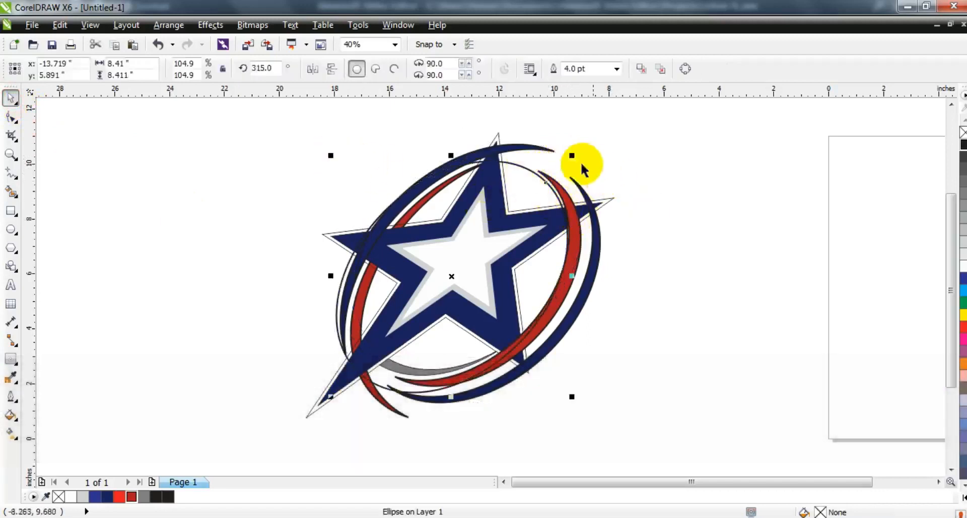
{"action": "left_click_drag", "start_coordinate": [331, 155], "coordinate": [342, 167]}
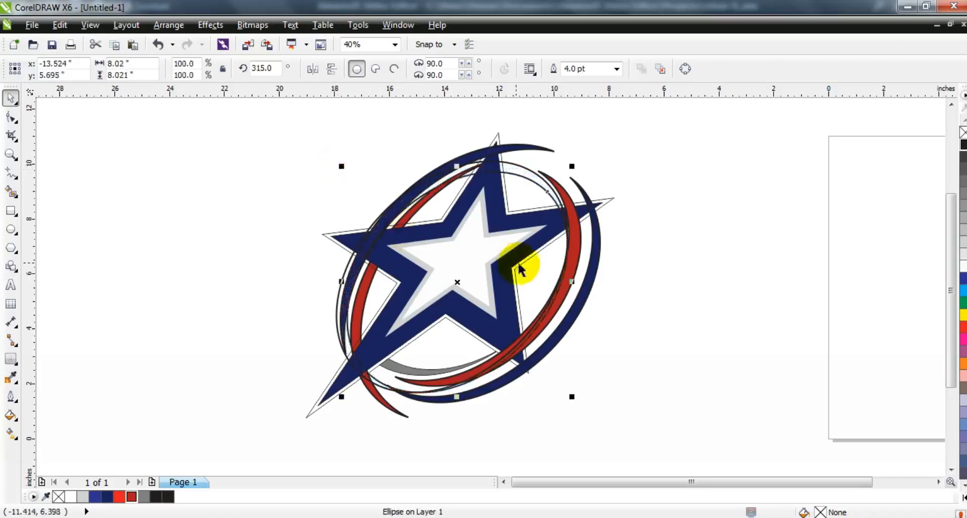
{"action": "left_click_drag", "start_coordinate": [531, 283], "coordinate": [517, 271]}
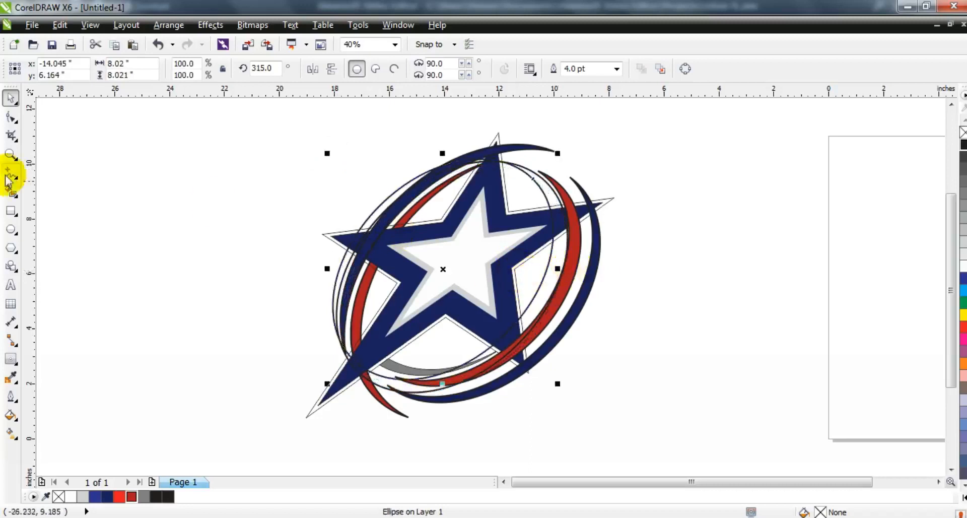
Smart-fill the area inside the red crescent at the star's upper right with gray.
{"action": "left_click", "coordinate": [11, 189]}
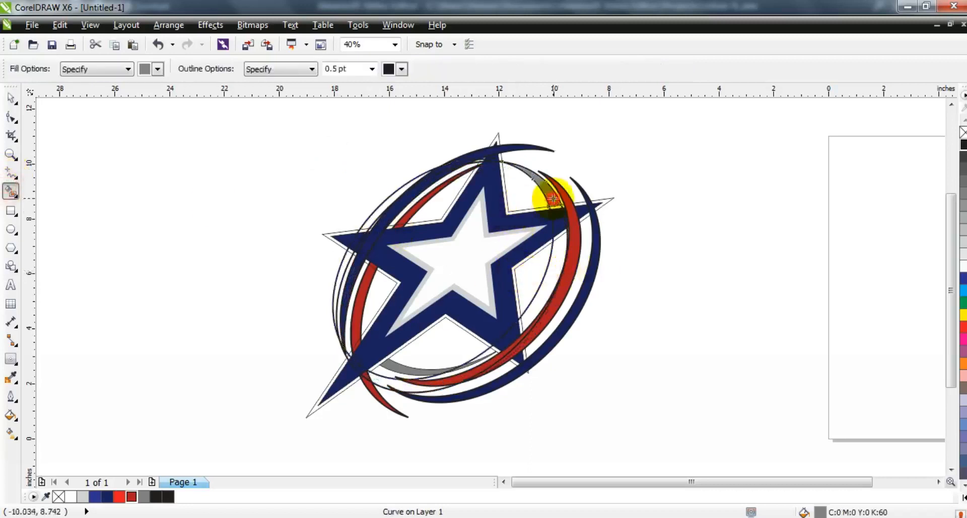
{"action": "left_click", "coordinate": [11, 97]}
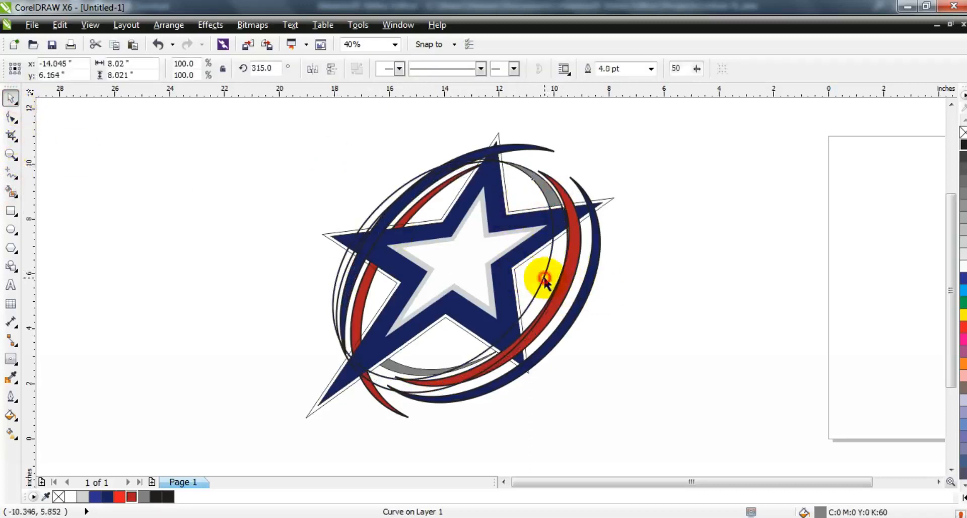
Delete the leftover ellipse curves around the star.
{"action": "key", "text": "Delete"}
{"action": "left_click", "coordinate": [717, 280]}
{"action": "left_click", "coordinate": [340, 289]}
{"action": "key", "text": "Delete"}
Try removing the fill from all the selected logo objects.
{"action": "left_click_drag", "start_coordinate": [672, 108], "coordinate": [244, 439]}
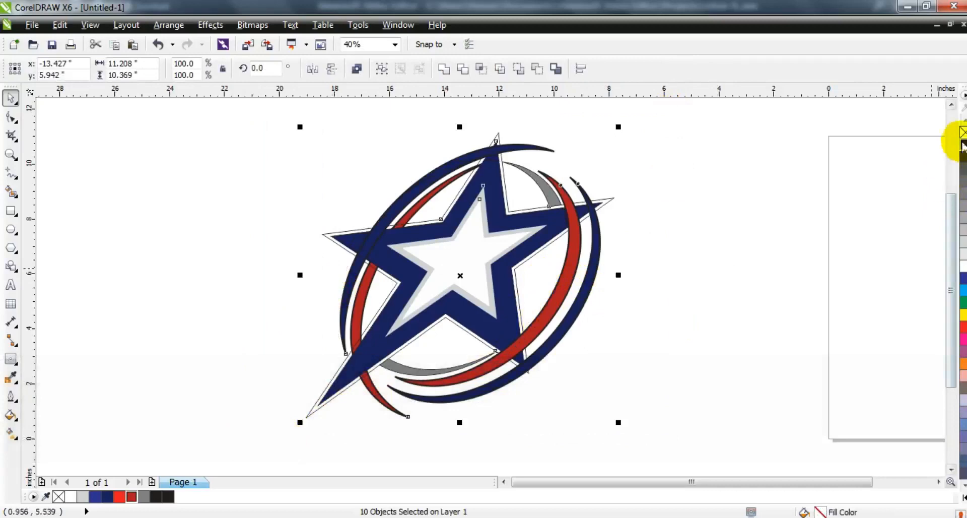
{"action": "left_click", "coordinate": [766, 226]}
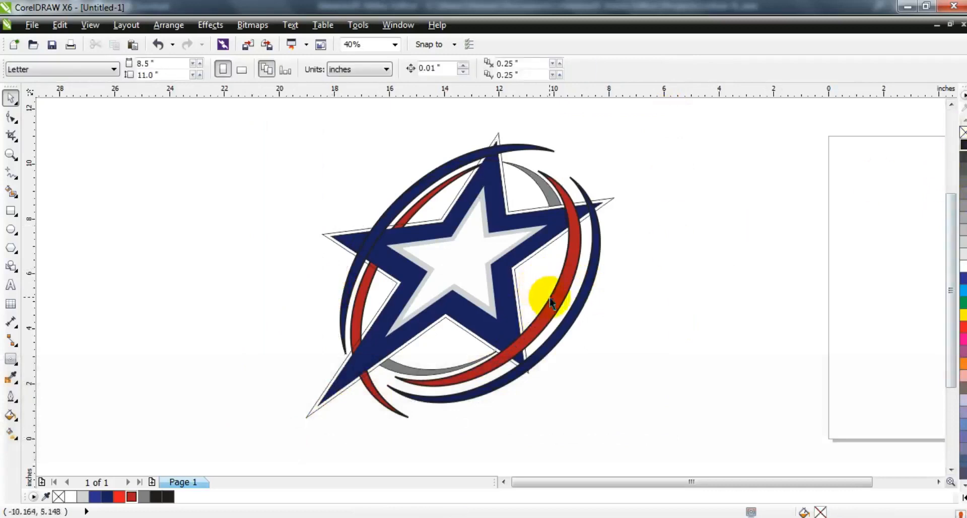
{"action": "left_click_drag", "start_coordinate": [640, 148], "coordinate": [268, 429]}
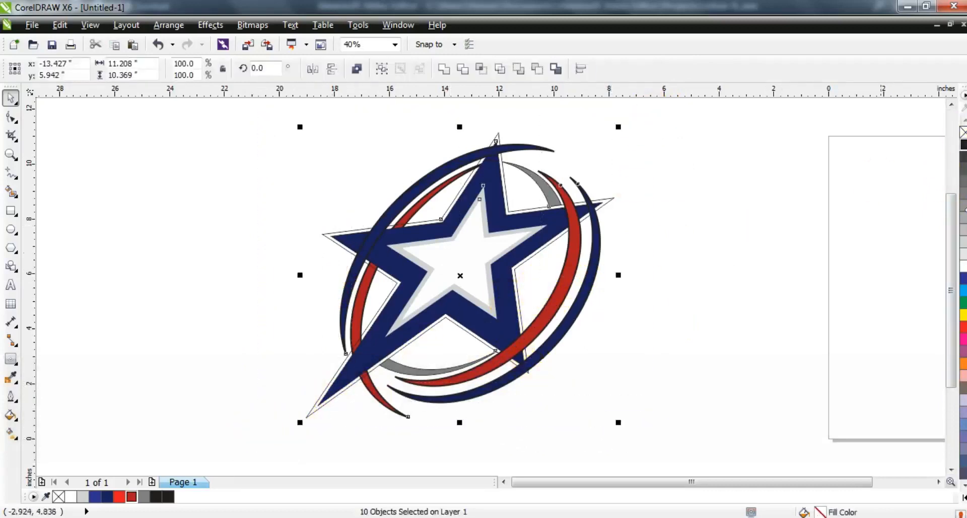
{"action": "left_click", "coordinate": [963, 132]}
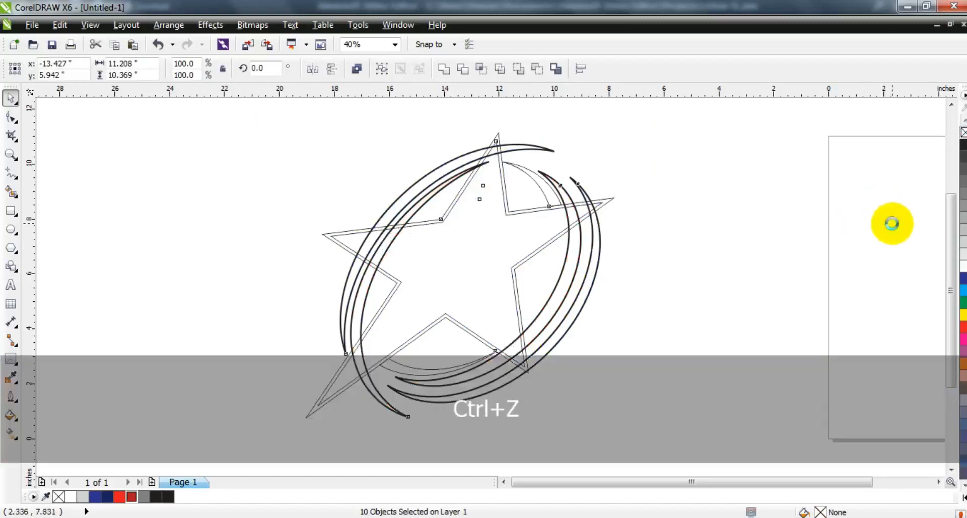
{"action": "key", "text": "ctrl+z"}
{"action": "left_click", "coordinate": [834, 234]}
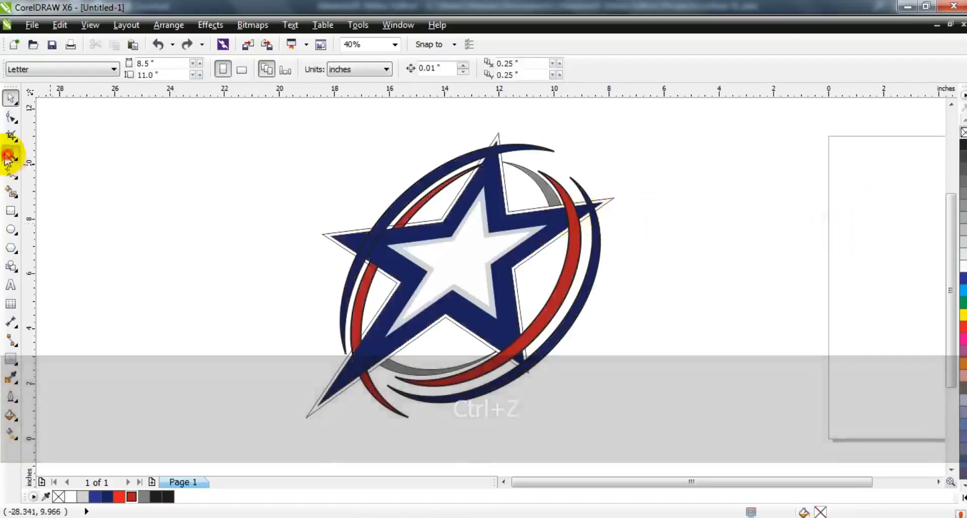
Zoom in on the star's top point, select the outer top blue arc and remove its fill.
{"action": "left_click", "coordinate": [11, 153]}
{"action": "left_click_drag", "start_coordinate": [333, 138], "coordinate": [644, 220]}
{"action": "left_click", "coordinate": [16, 98]}
{"action": "left_click", "coordinate": [439, 222]}
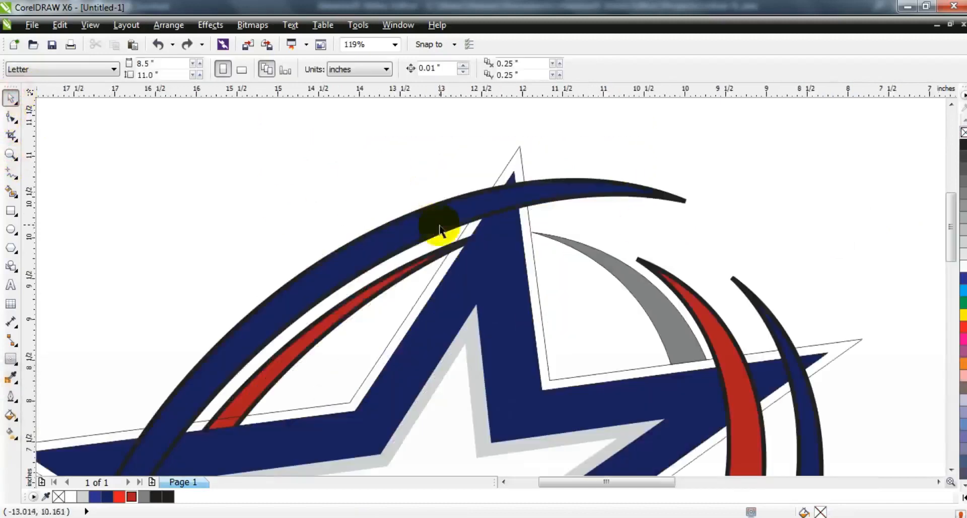
{"action": "left_click", "coordinate": [963, 133]}
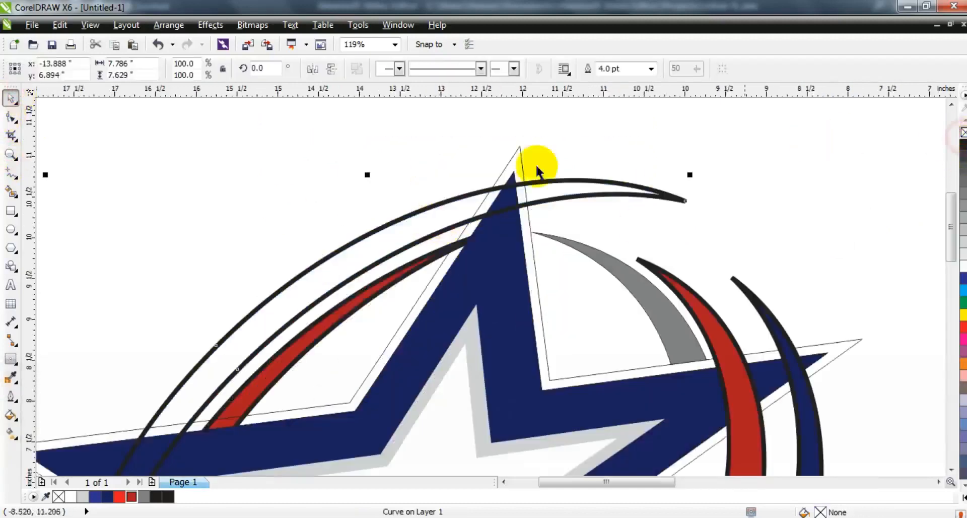
Smart-fill the top arc's pieces on both sides of the star point with gray.
{"action": "left_click", "coordinate": [11, 192]}
{"action": "left_click", "coordinate": [315, 288]}
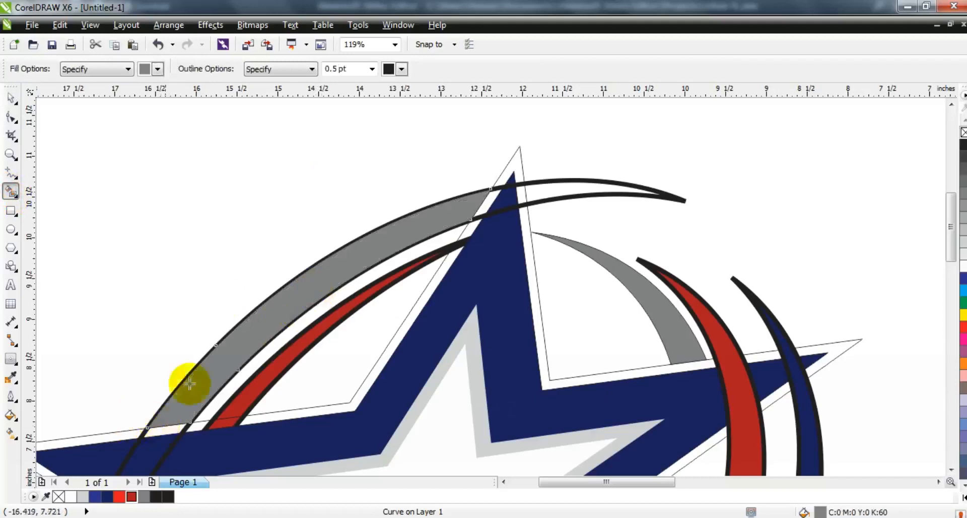
{"action": "key", "text": "F3"}
{"action": "left_click", "coordinate": [206, 380]}
{"action": "left_click", "coordinate": [466, 193]}
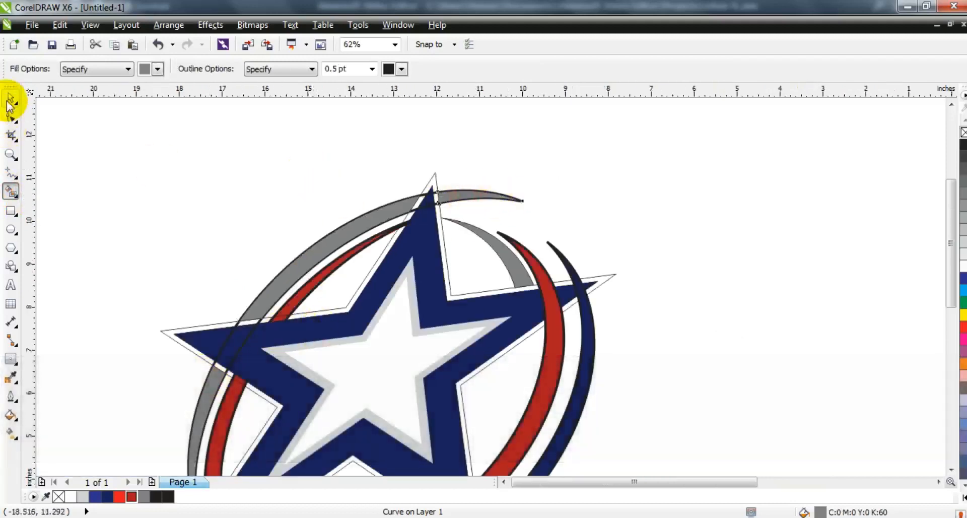
Select the top arc pieces and weld them into one shape.
{"action": "left_click", "coordinate": [10, 101]}
{"action": "left_click", "coordinate": [454, 194]}
{"action": "left_click", "coordinate": [361, 217], "text": "shift"}
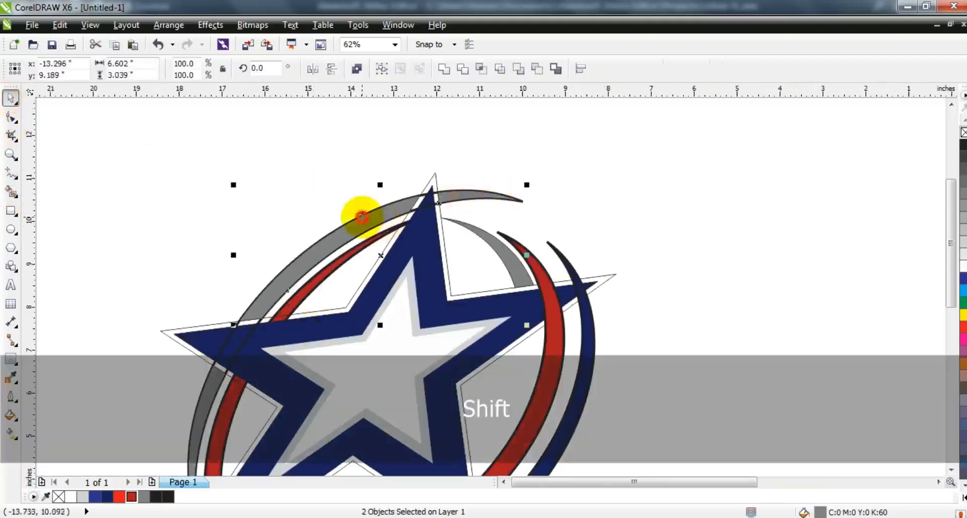
{"action": "left_click", "coordinate": [442, 69]}
{"action": "key", "text": "F3"}
{"action": "left_click_drag", "start_coordinate": [185, 158], "coordinate": [630, 412]}
{"action": "key", "text": "shift+F2"}
{"action": "key", "text": "Escape"}
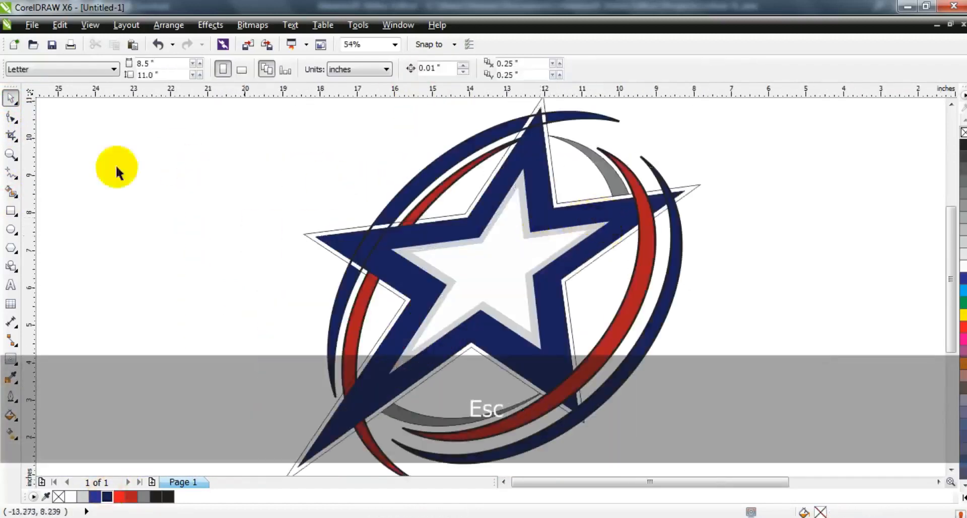
Remove the fill from the inner left red crescent and smart-fill its visible part.
{"action": "left_click", "coordinate": [450, 192]}
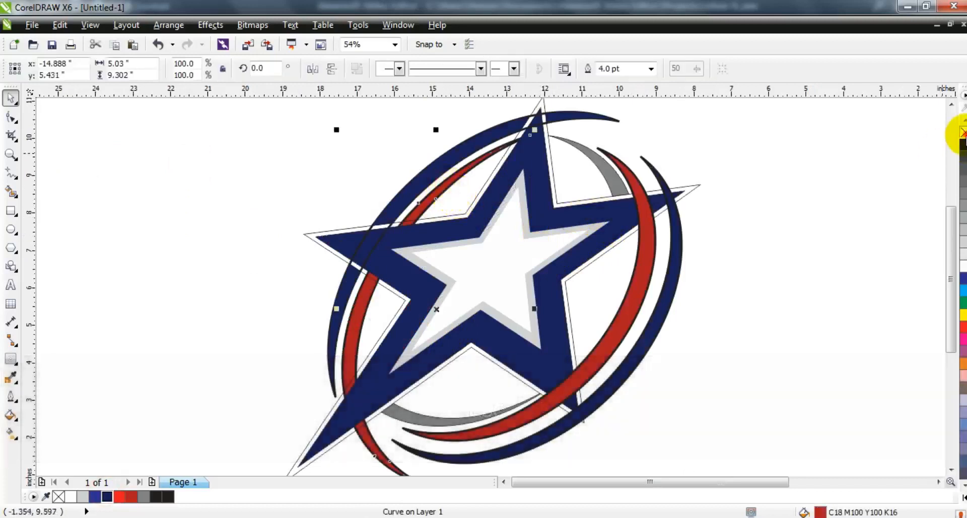
{"action": "left_click", "coordinate": [963, 133]}
{"action": "left_click", "coordinate": [10, 191]}
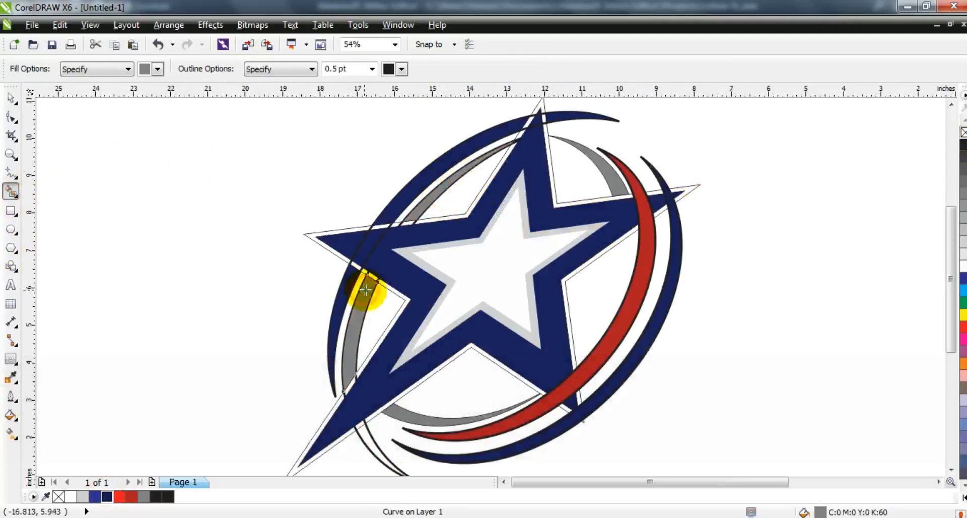
Weld the left crescent pieces together and fill the result red.
{"action": "left_click", "coordinate": [11, 97]}
{"action": "left_click", "coordinate": [430, 195], "text": "shift"}
{"action": "left_click", "coordinate": [443, 70]}
{"action": "left_click", "coordinate": [131, 499]}
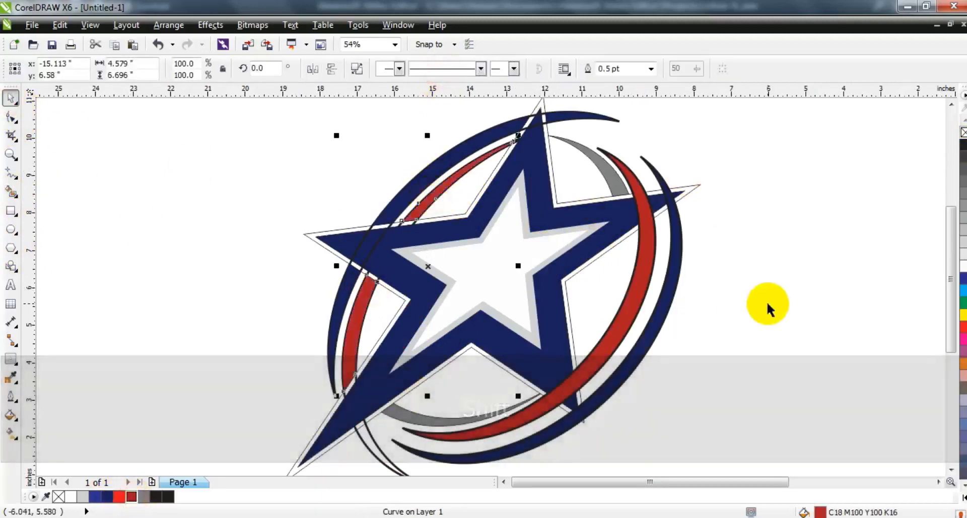
Remove the fill from the outer right blue crescent and smart-fill its part beside the star point.
{"action": "left_click", "coordinate": [758, 312]}
{"action": "left_click", "coordinate": [427, 423]}
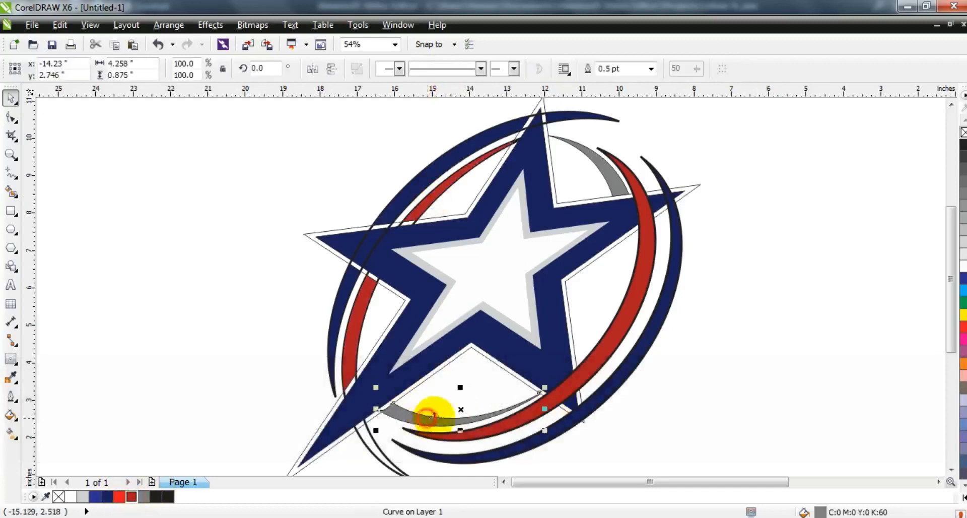
{"action": "left_click", "coordinate": [637, 301]}
{"action": "left_click", "coordinate": [677, 272]}
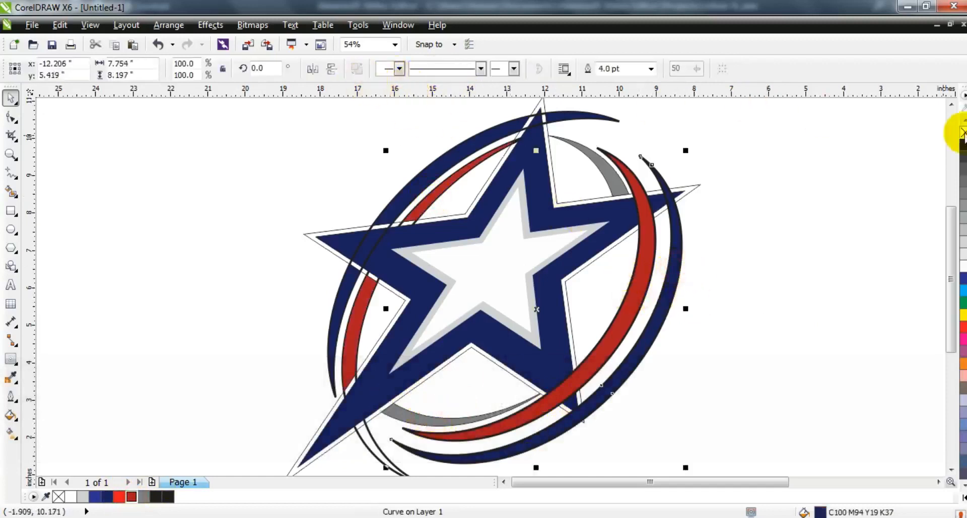
{"action": "left_click", "coordinate": [964, 132]}
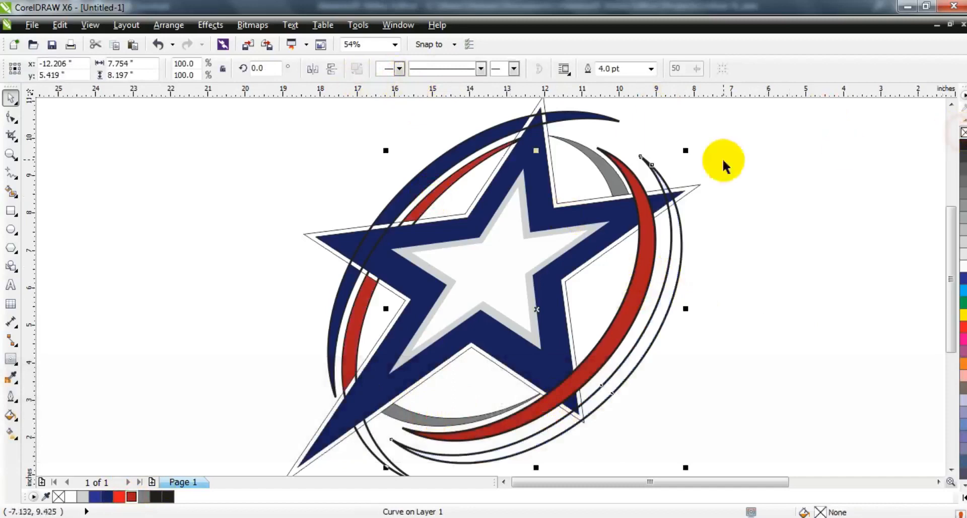
{"action": "left_click", "coordinate": [11, 193]}
{"action": "left_click", "coordinate": [678, 219]}
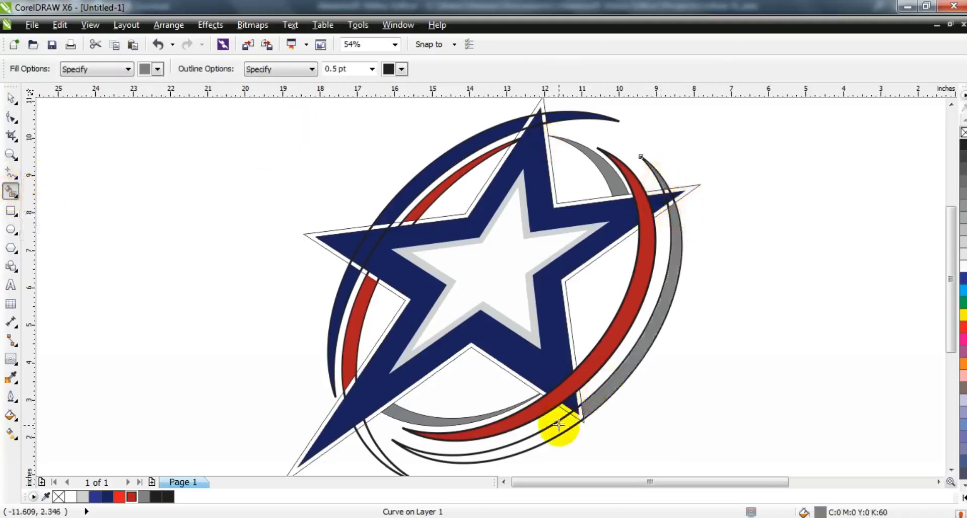
Weld the right crescent pieces together and fill the result dark blue.
{"action": "left_click", "coordinate": [10, 103]}
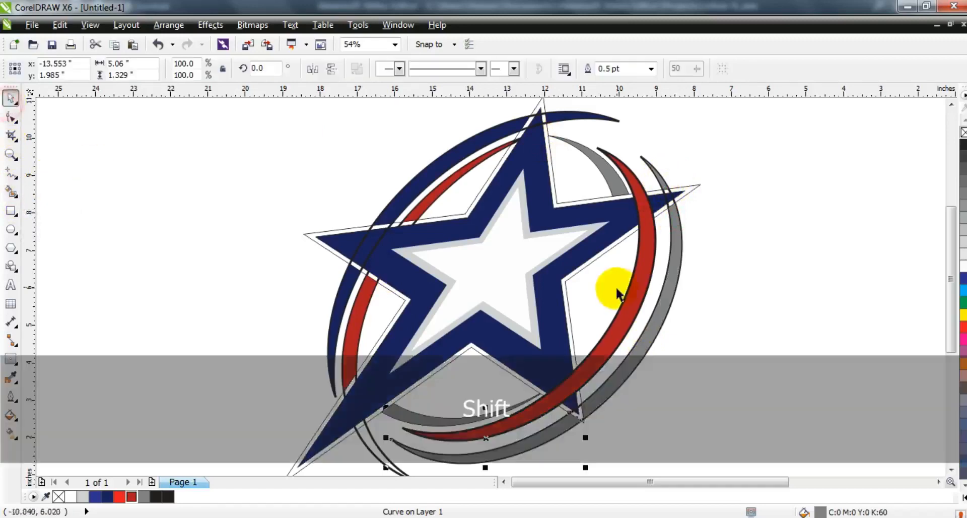
{"action": "left_click", "coordinate": [663, 316], "text": "shift"}
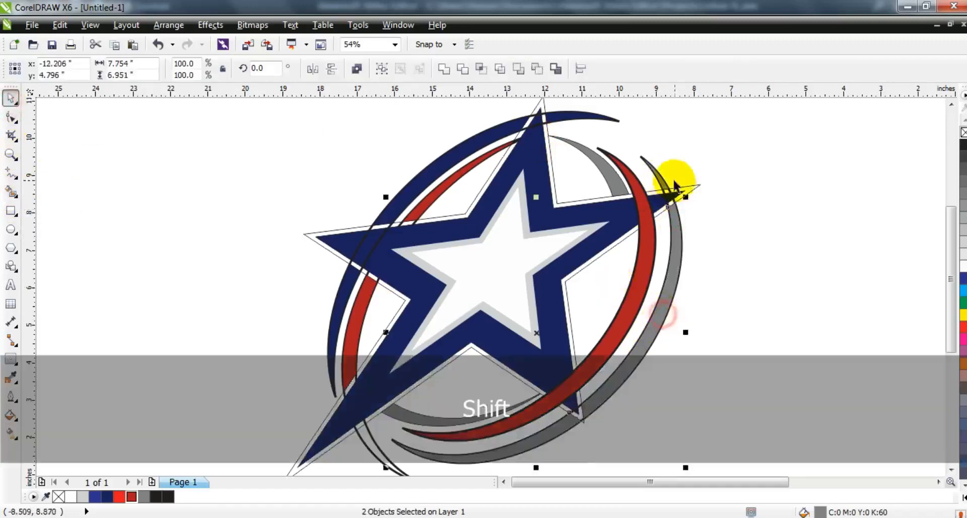
{"action": "left_click", "coordinate": [444, 70]}
{"action": "left_click", "coordinate": [108, 496]}
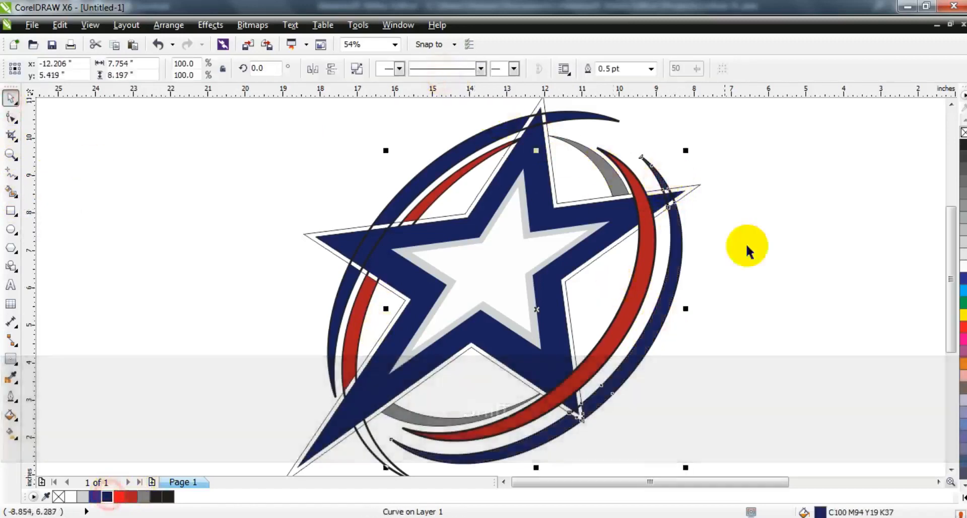
Smart-fill the small gap near the star's lower left point and weld it to the left crescent.
{"action": "left_click", "coordinate": [745, 243]}
{"action": "left_click", "coordinate": [382, 456]}
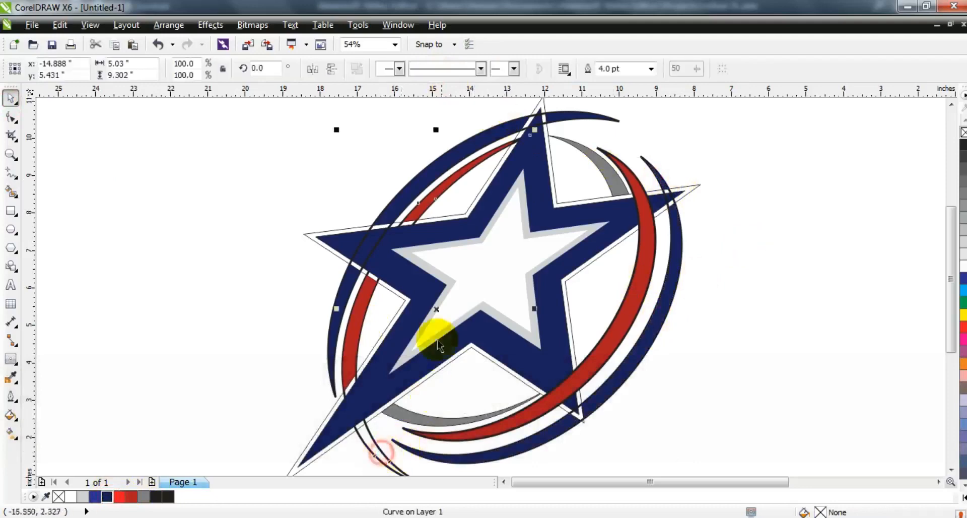
{"action": "key", "text": "F3"}
{"action": "left_click", "coordinate": [10, 192]}
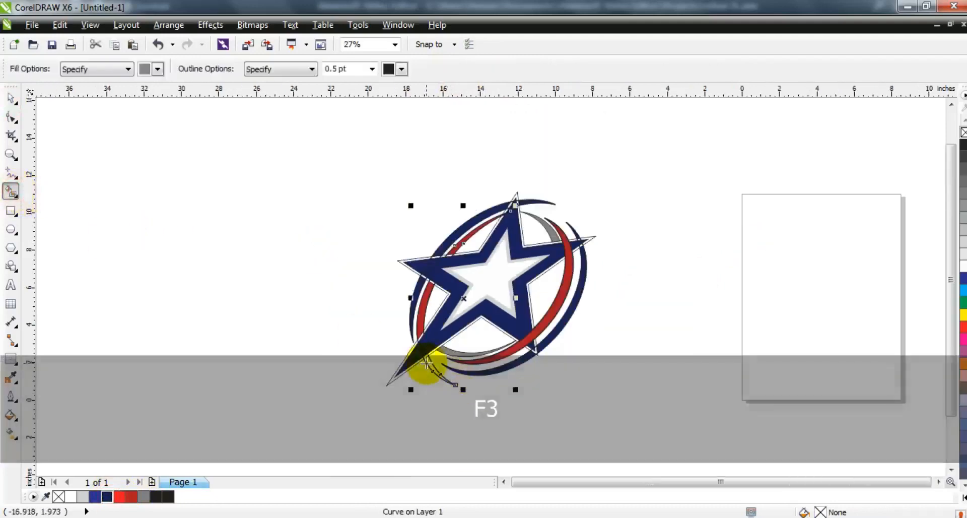
{"action": "left_click", "coordinate": [436, 372]}
{"action": "left_click", "coordinate": [11, 98]}
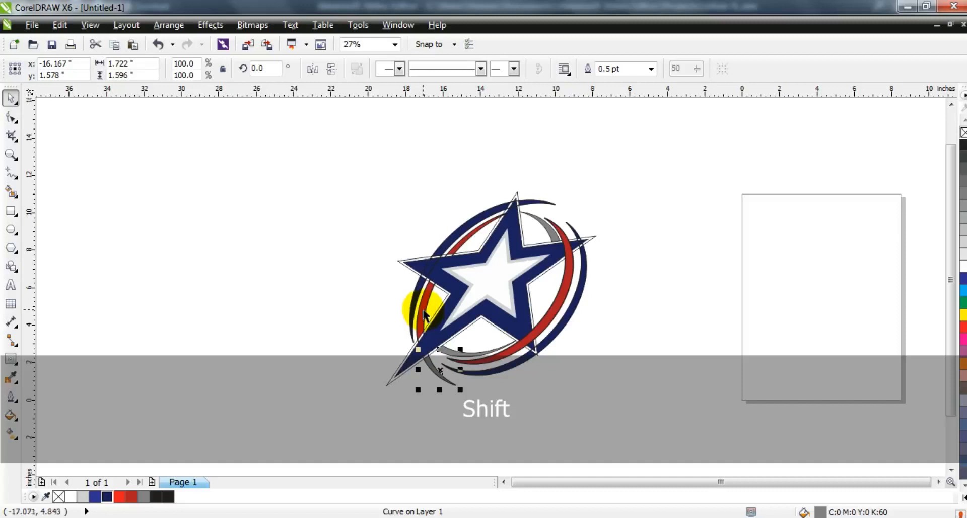
{"action": "left_click", "coordinate": [425, 314], "text": "shift"}
{"action": "left_click", "coordinate": [445, 69]}
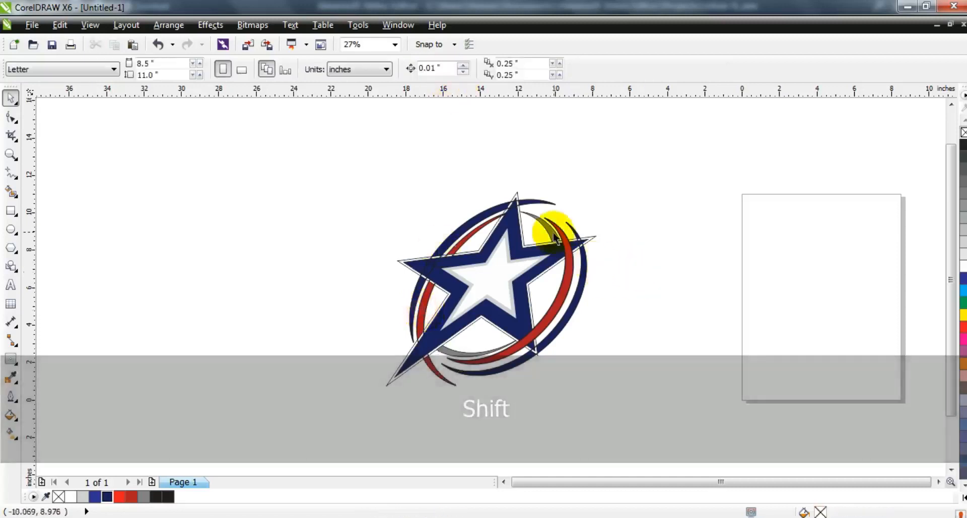
Select all logo parts, stretch them to about 12.07 inches wide and rotate them slightly, about 0.1°.
{"action": "left_click_drag", "start_coordinate": [632, 173], "coordinate": [358, 399]}
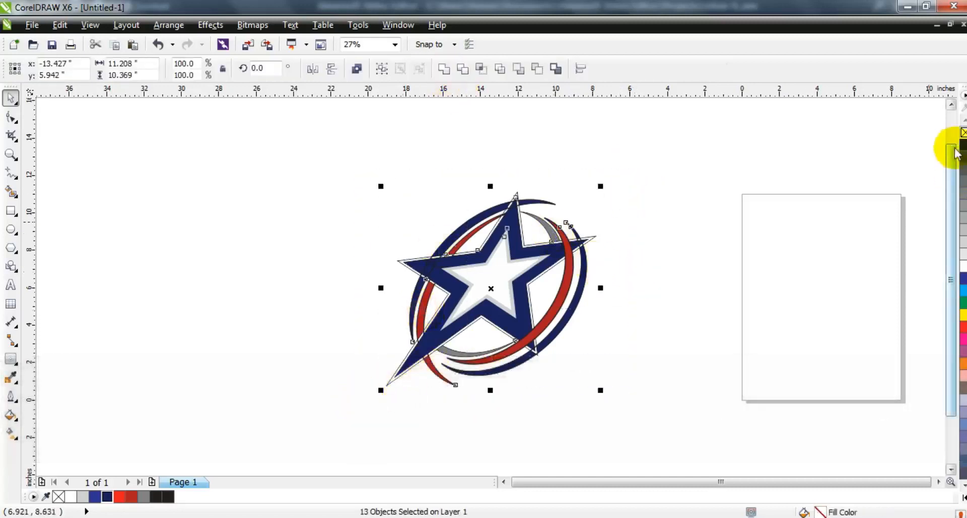
{"action": "left_click_drag", "start_coordinate": [472, 294], "coordinate": [464, 291]}
{"action": "left_click_drag", "start_coordinate": [593, 285], "coordinate": [601, 286]}
{"action": "left_click", "coordinate": [491, 298]}
{"action": "left_click_drag", "start_coordinate": [362, 283], "coordinate": [371, 287]}
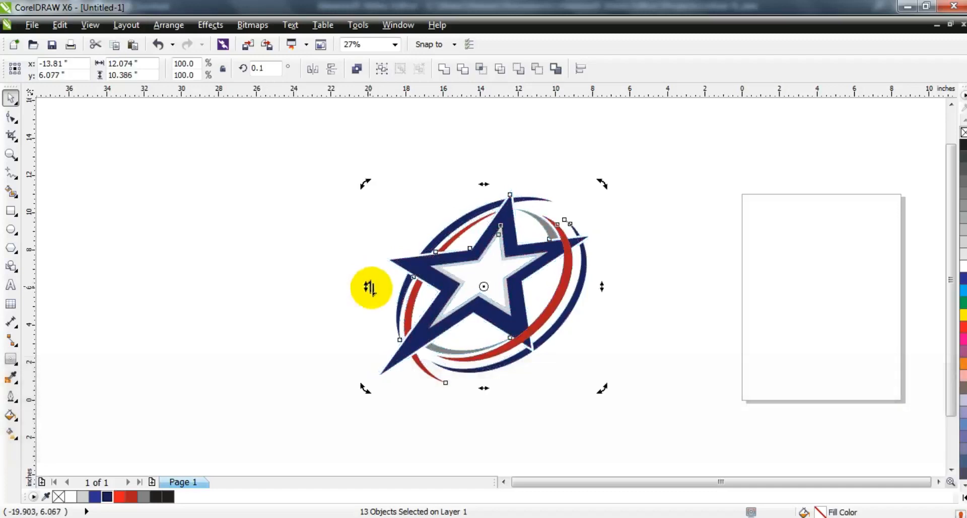
{"action": "left_click", "coordinate": [710, 361]}
Move a small blue star beside the upper end of the outer blue swoosh and scale it down to about 1.37 inches wide.
{"action": "left_click_drag", "start_coordinate": [504, 301], "coordinate": [328, 145]}
{"action": "key", "text": "shift+F2"}
{"action": "key", "text": "Escape"}
{"action": "scroll", "coordinate": [101, 199], "scroll_direction": "down", "scroll_amount": 2}
{"action": "left_click", "coordinate": [10, 156]}
{"action": "left_click_drag", "start_coordinate": [205, 121], "coordinate": [569, 341]}
{"action": "left_click", "coordinate": [10, 98]}
{"action": "left_click", "coordinate": [439, 242]}
{"action": "left_click_drag", "start_coordinate": [568, 173], "coordinate": [513, 182]}
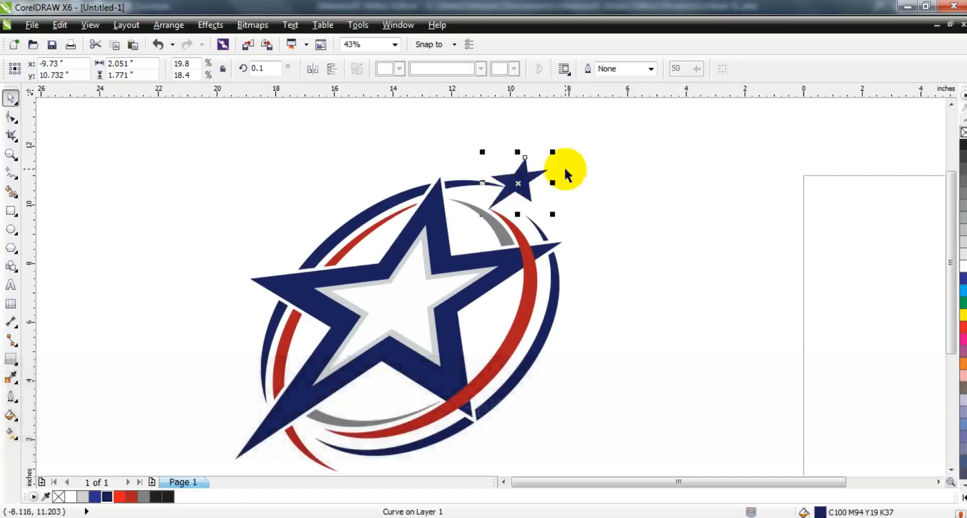
{"action": "left_click_drag", "start_coordinate": [555, 152], "coordinate": [538, 166]}
{"action": "left_click", "coordinate": [529, 177]}
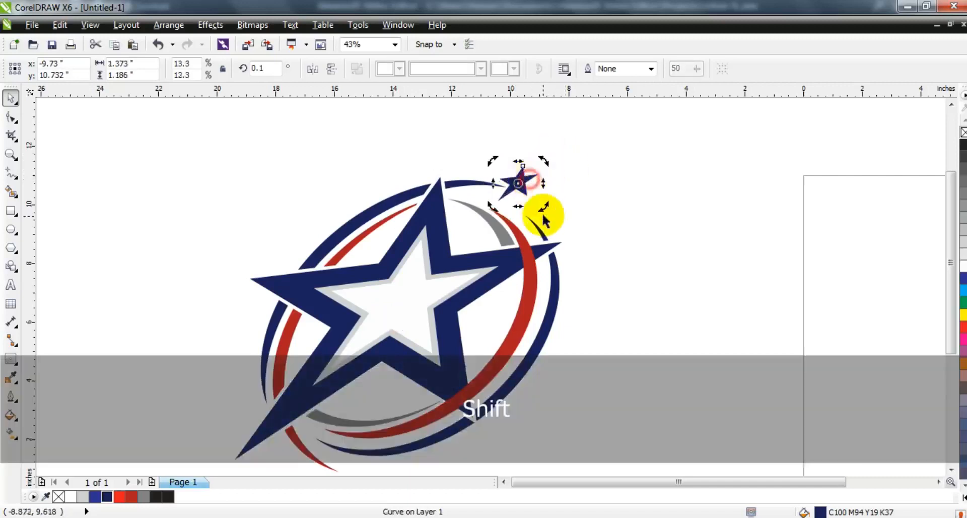
Rotate the small blue star to about 352.6° at the swoosh's upper end.
{"action": "left_click", "coordinate": [579, 201]}
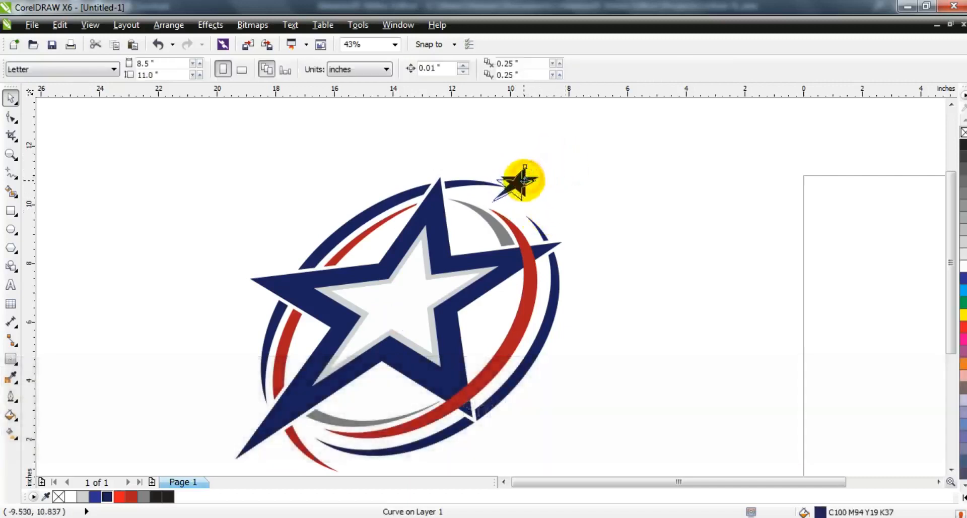
{"action": "left_click", "coordinate": [524, 180]}
{"action": "left_click_drag", "start_coordinate": [543, 165], "coordinate": [593, 184]}
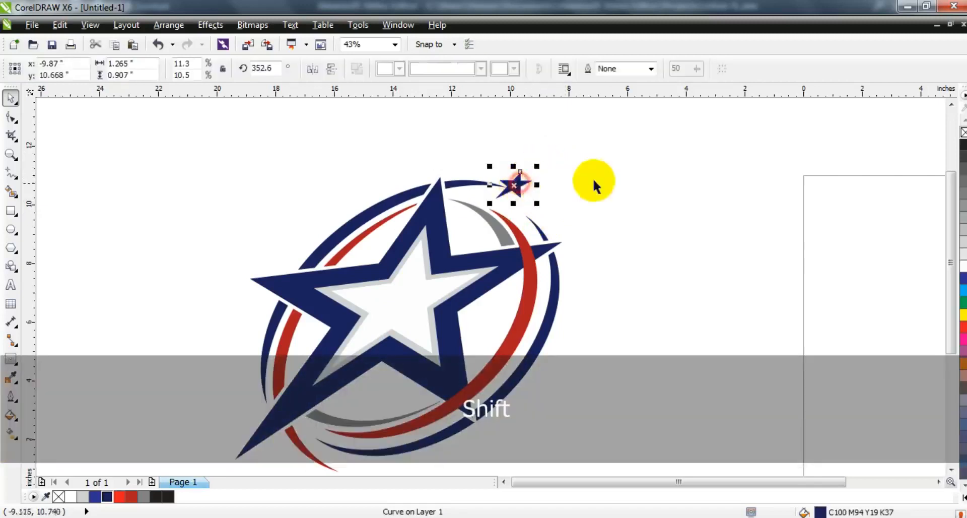
{"action": "left_click", "coordinate": [624, 174]}
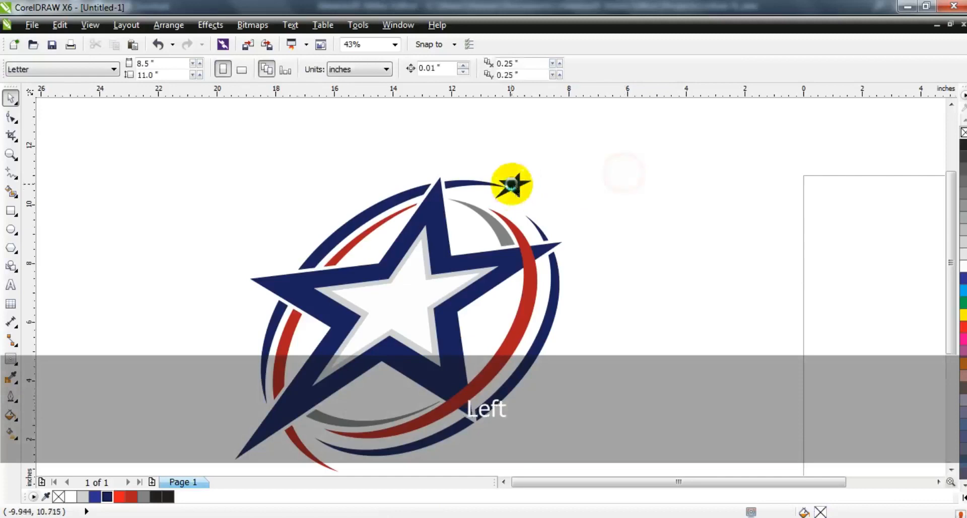
Copy the small star and place the copy at the lower end of the red swoosh.
{"action": "key", "text": "F3"}
{"action": "left_click_drag", "start_coordinate": [515, 184], "coordinate": [429, 293]}
{"action": "key", "text": "F3"}
{"action": "key", "text": "F3"}
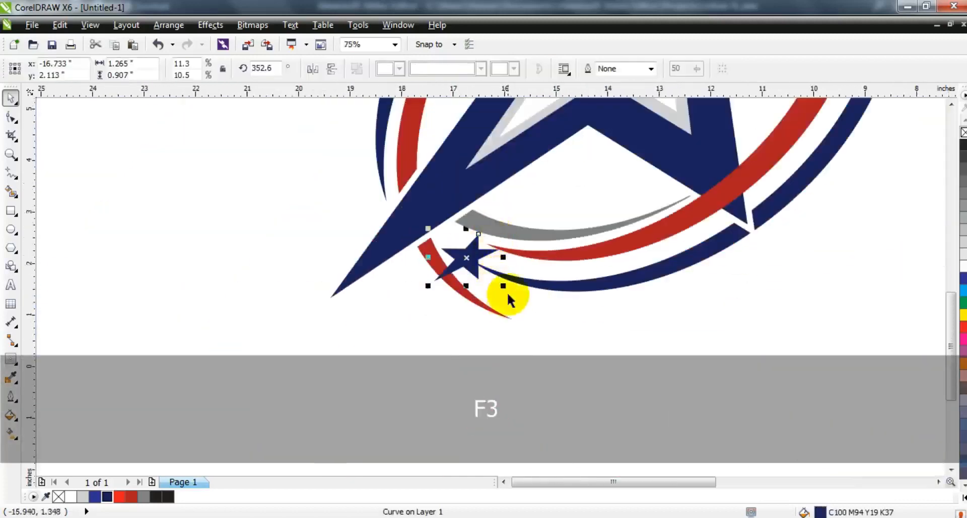
{"action": "left_click_drag", "start_coordinate": [470, 255], "coordinate": [524, 319]}
Try mirroring the lower small star, undo it, nudge the star into place and fill it red.
{"action": "left_click", "coordinate": [318, 69]}
{"action": "key", "text": "ctrl+z"}
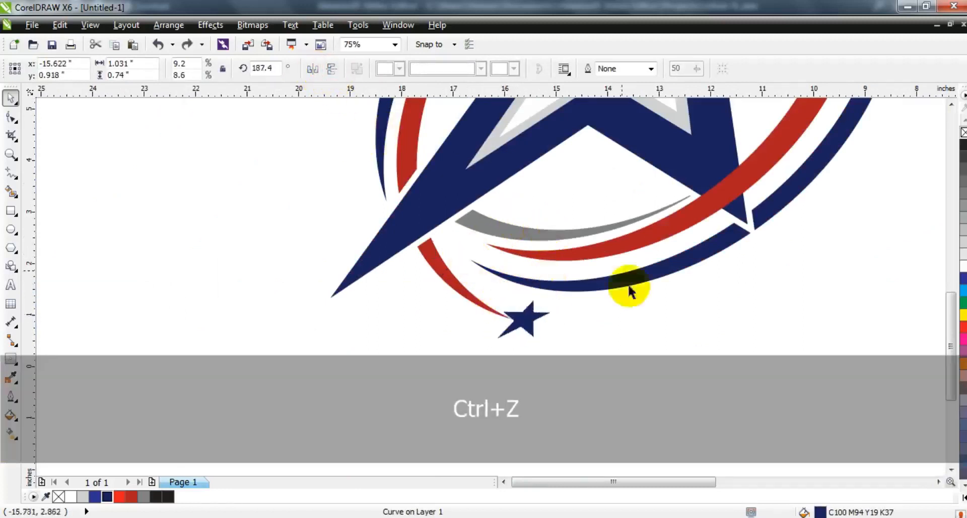
{"action": "left_click", "coordinate": [598, 342]}
{"action": "left_click_drag", "start_coordinate": [526, 324], "coordinate": [521, 315]}
{"action": "left_click", "coordinate": [119, 498]}
Select every part of the logo and group them together.
{"action": "key", "text": "F3"}
{"action": "key", "text": "F3"}
{"action": "key", "text": "Escape"}
{"action": "left_click_drag", "start_coordinate": [460, 307], "coordinate": [237, 123]}
{"action": "key", "text": "ctrl+g"}
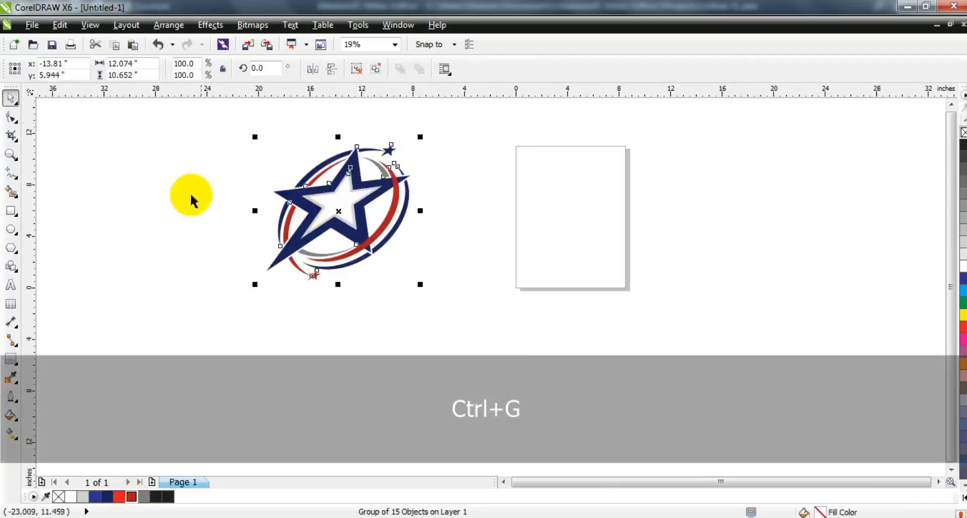
Zoom in on the finished logo to inspect it.
{"action": "key", "text": "shift+F2"}
{"action": "key", "text": "Escape"}
{"action": "key", "text": "F3"}
{"action": "key", "text": "Escape"}
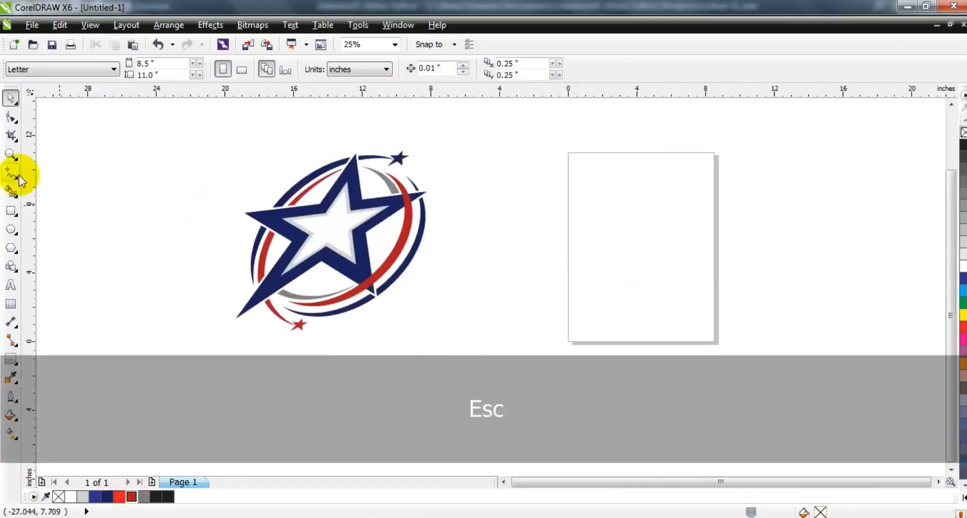
{"action": "left_click", "coordinate": [11, 155]}
{"action": "left_click_drag", "start_coordinate": [160, 126], "coordinate": [581, 379]}
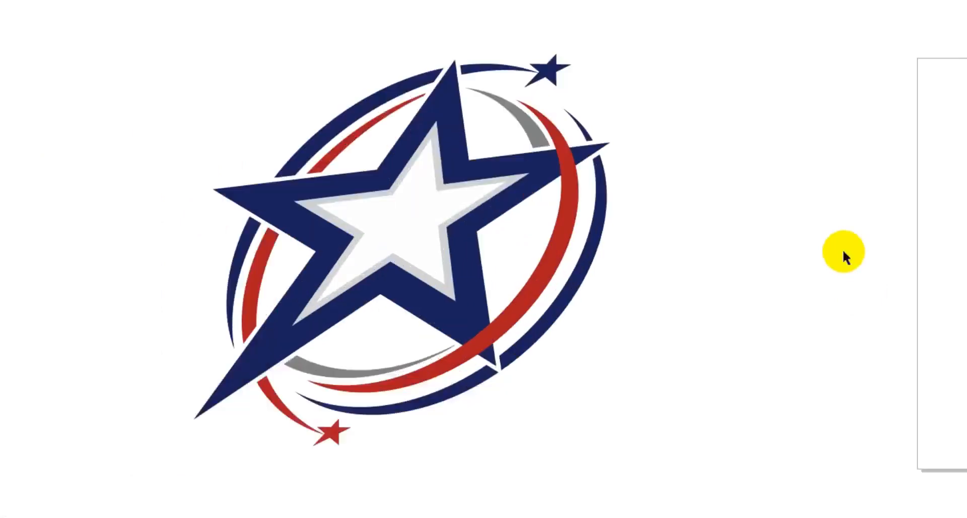